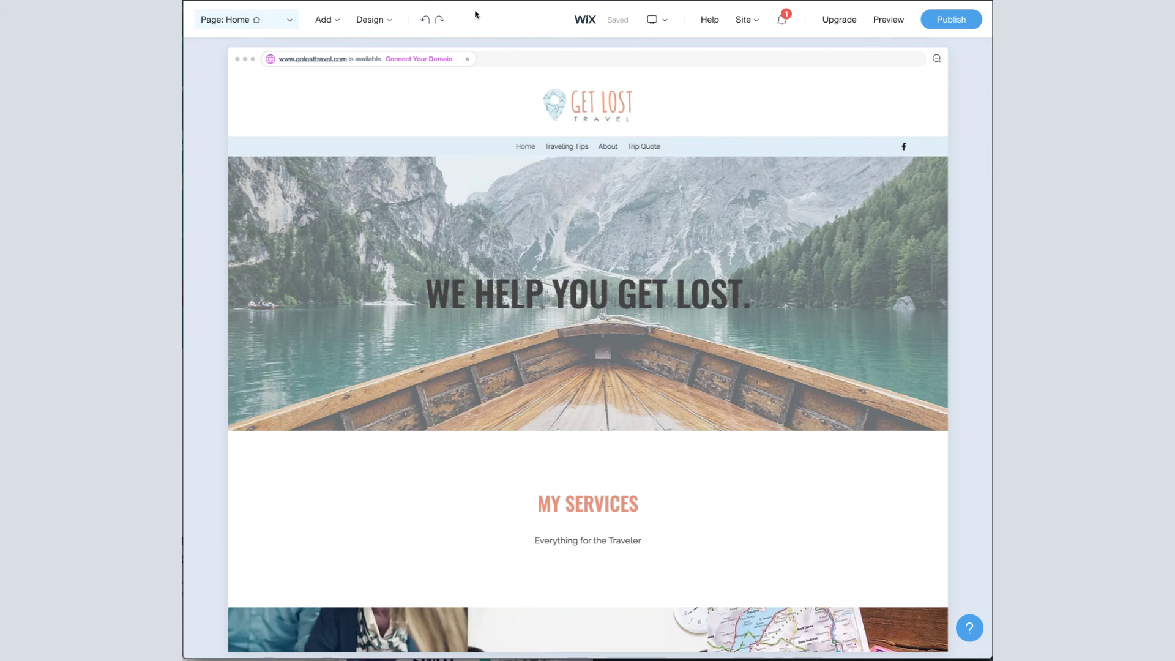
- Preview the optimized layouts for the home page, closing them without applying one
{"action": "mouse_move", "coordinate": [379, 24]}
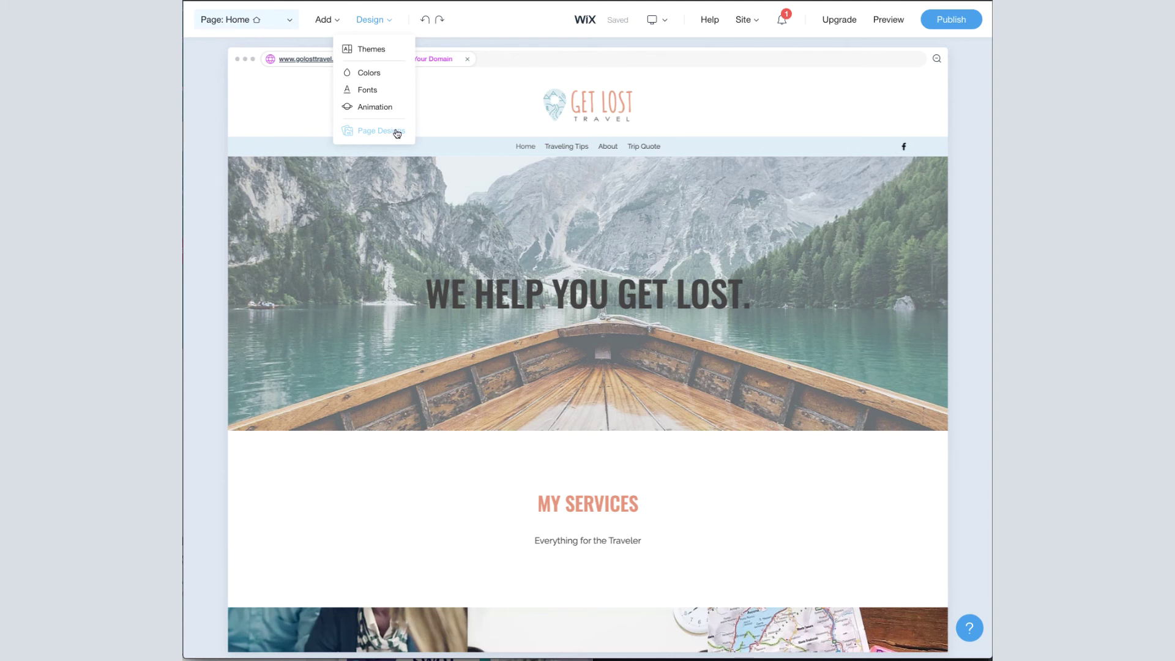
{"action": "left_click", "coordinate": [396, 134]}
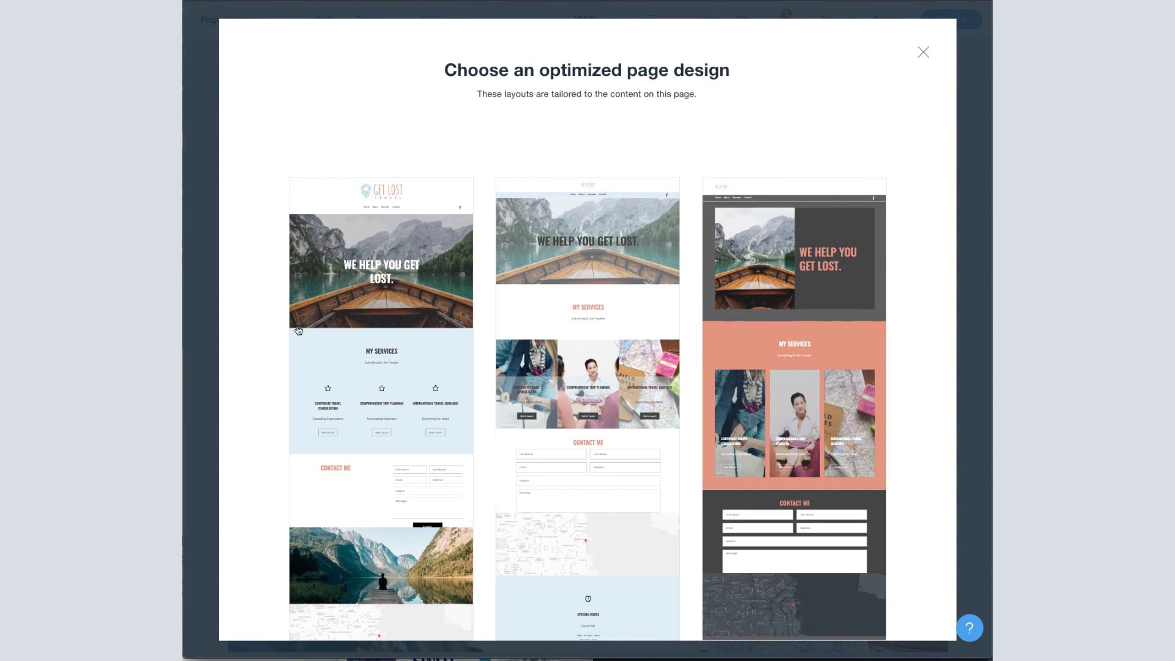
{"action": "mouse_move", "coordinate": [563, 384]}
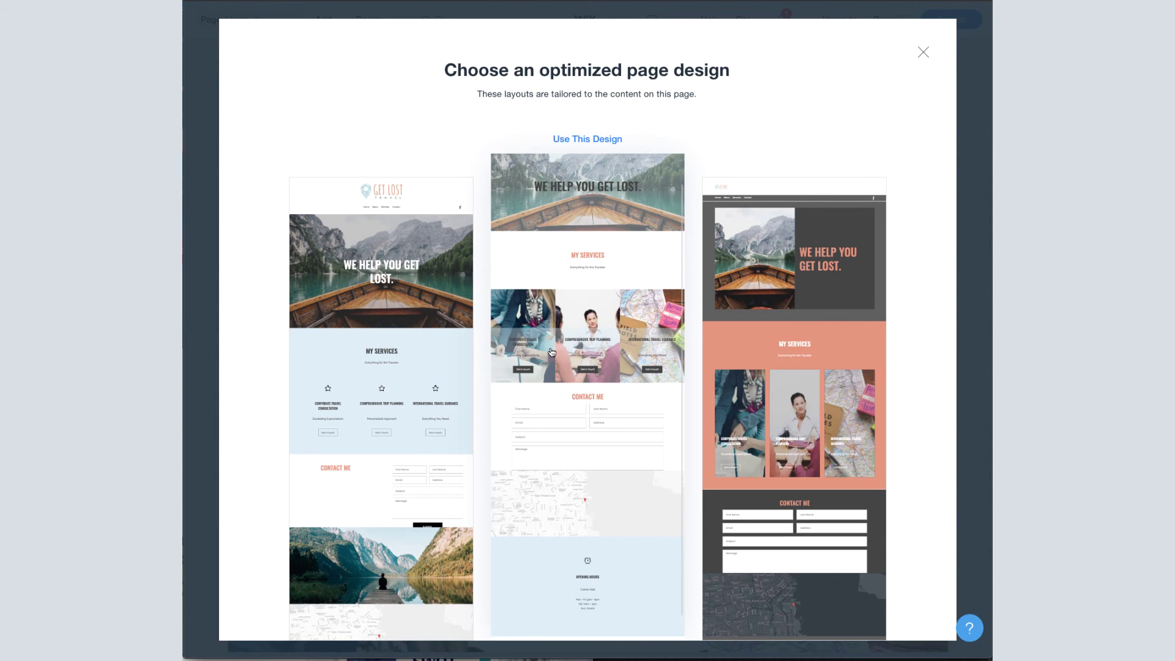
{"action": "left_click", "coordinate": [923, 55]}
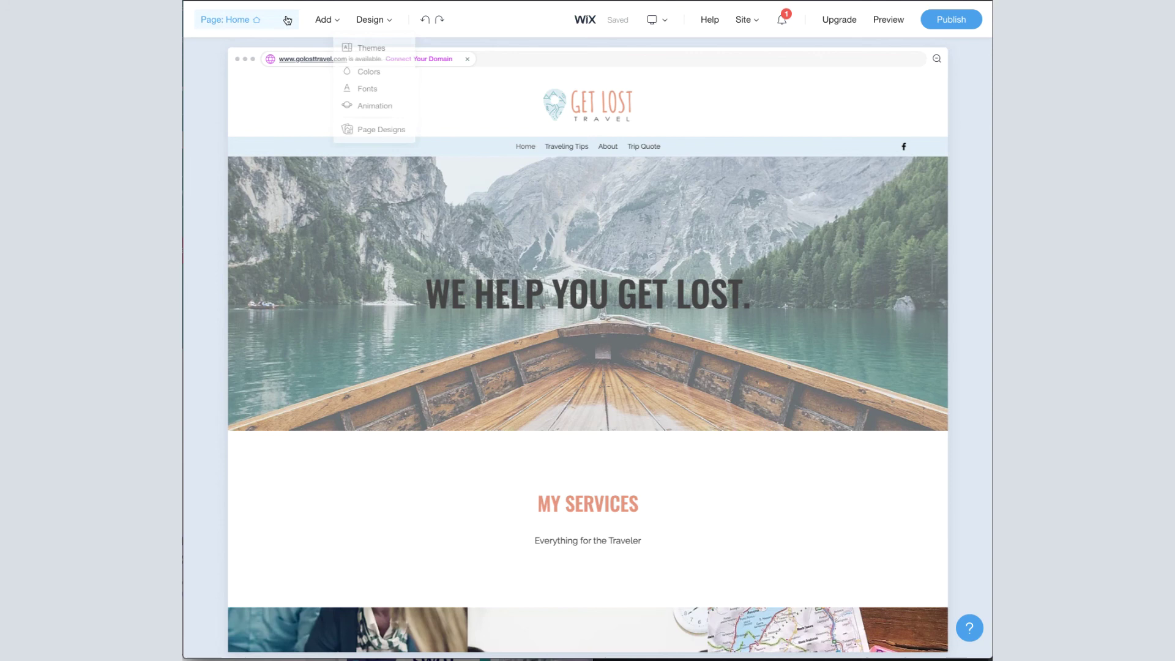
- Switch to the Traveling Tips page and apply the full-width photo-card optimized layout
{"action": "left_click", "coordinate": [269, 24]}
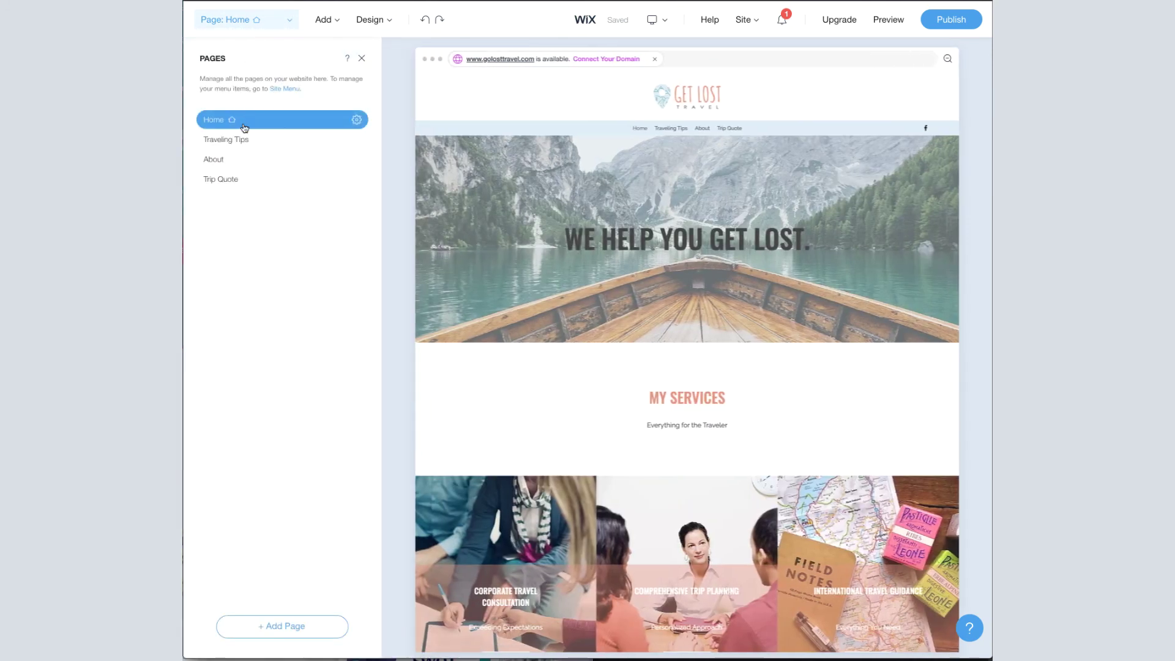
{"action": "left_click", "coordinate": [236, 140]}
{"action": "mouse_move", "coordinate": [383, 31]}
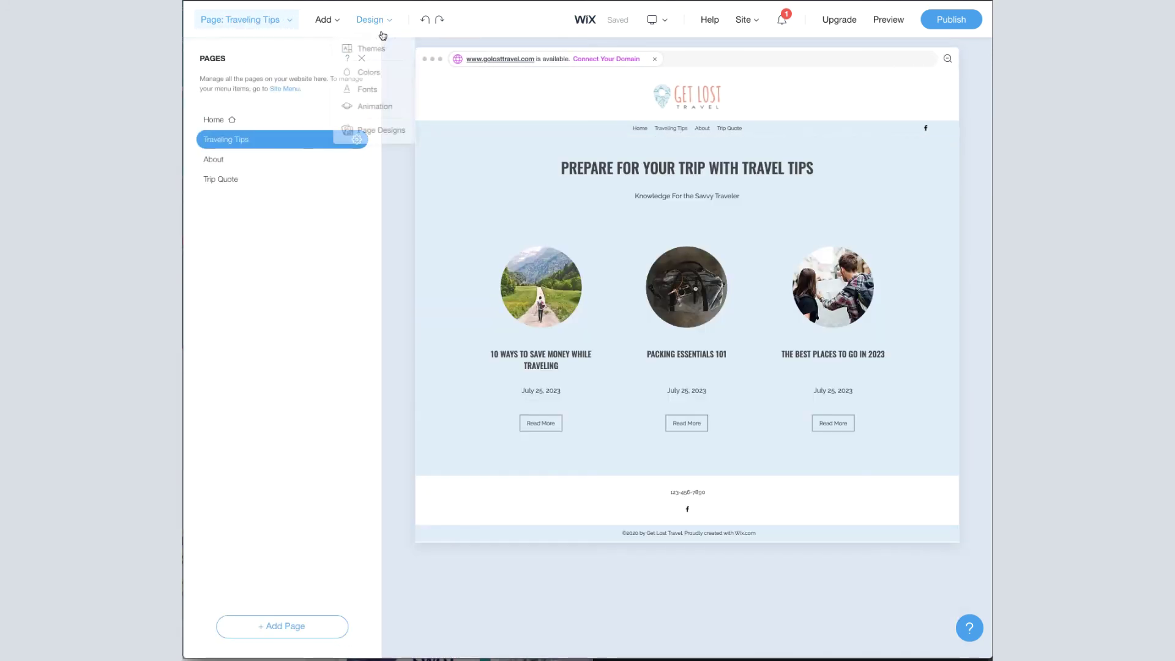
{"action": "left_click", "coordinate": [384, 134]}
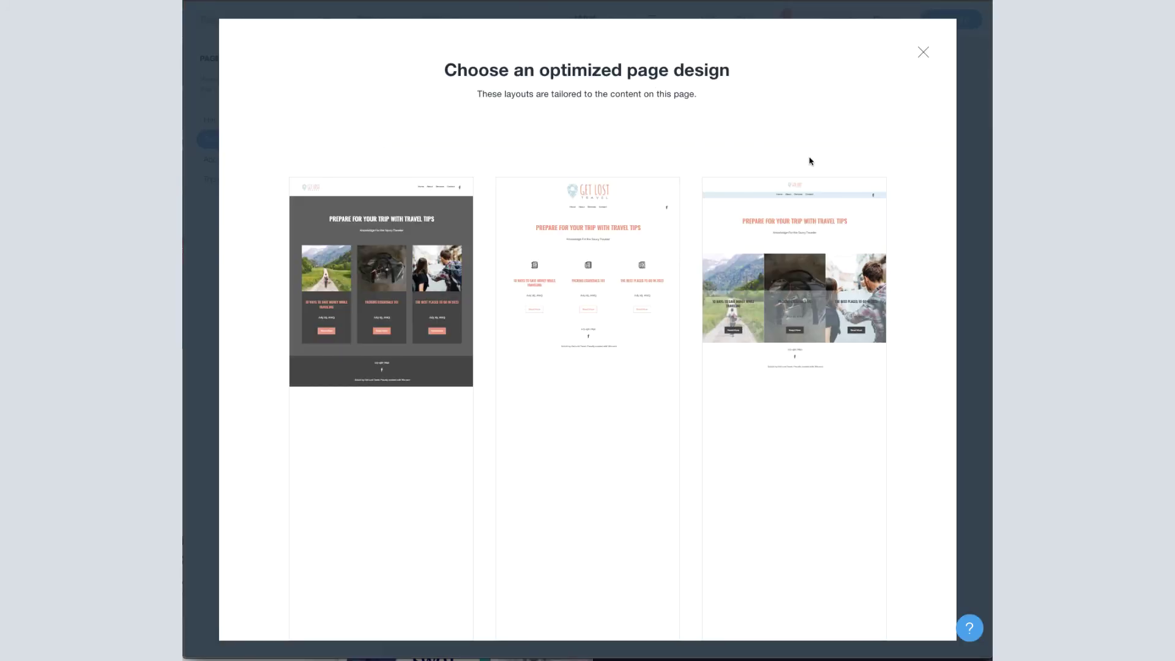
{"action": "left_click", "coordinate": [924, 55]}
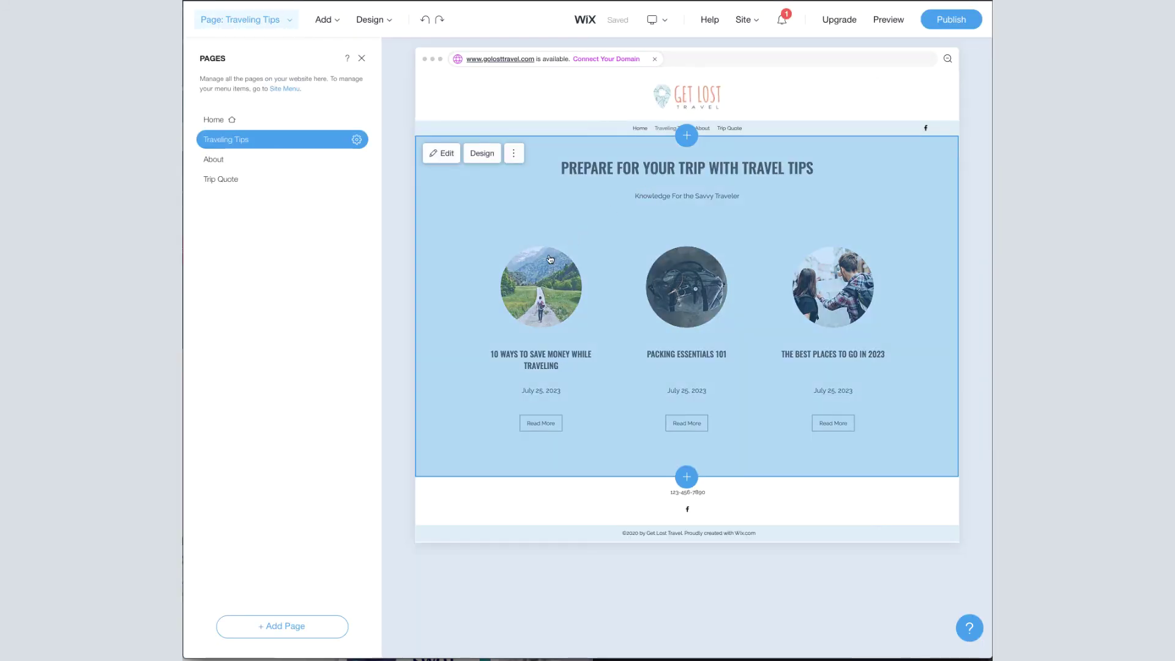
{"action": "mouse_move", "coordinate": [384, 25]}
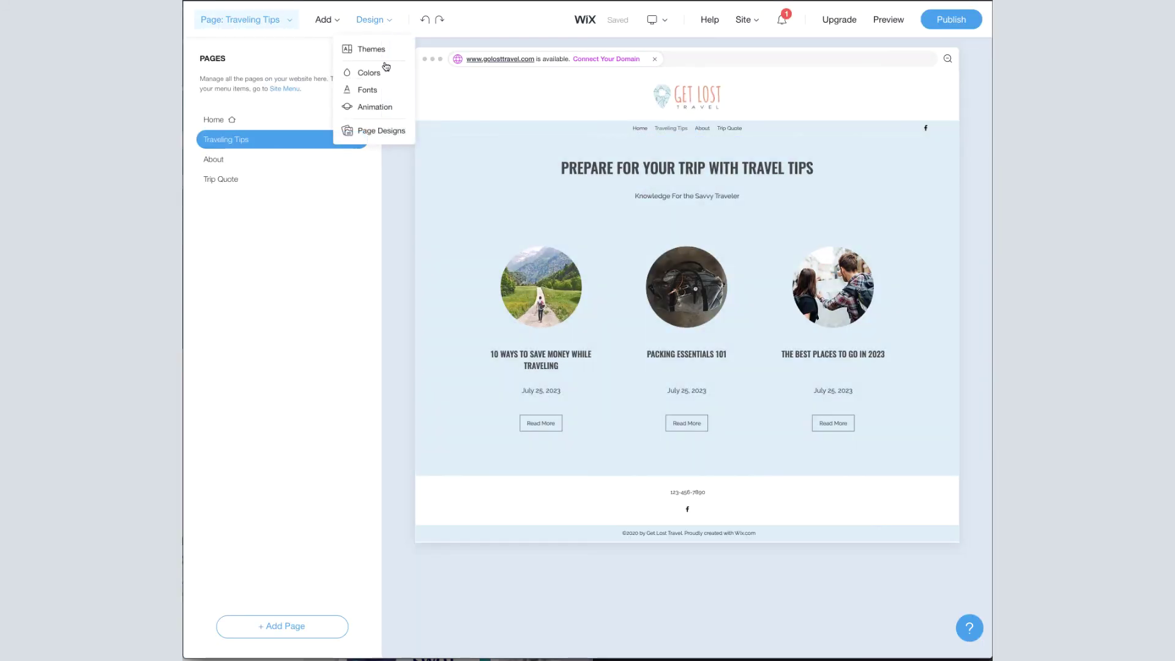
{"action": "left_click", "coordinate": [385, 131]}
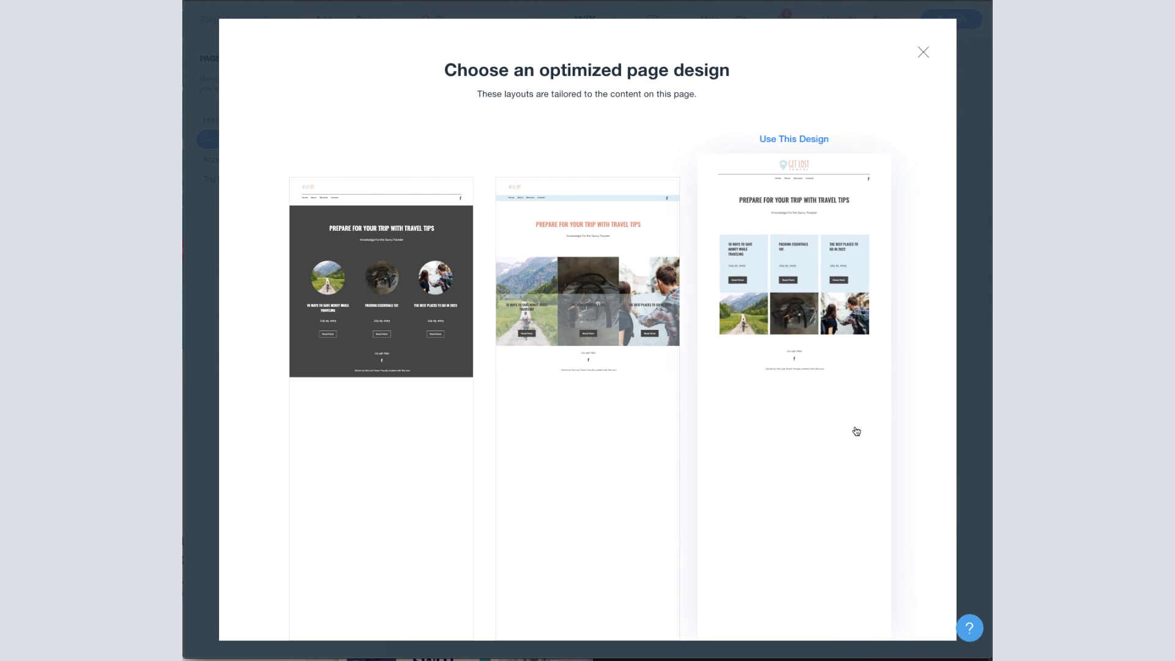
{"action": "left_click", "coordinate": [656, 452]}
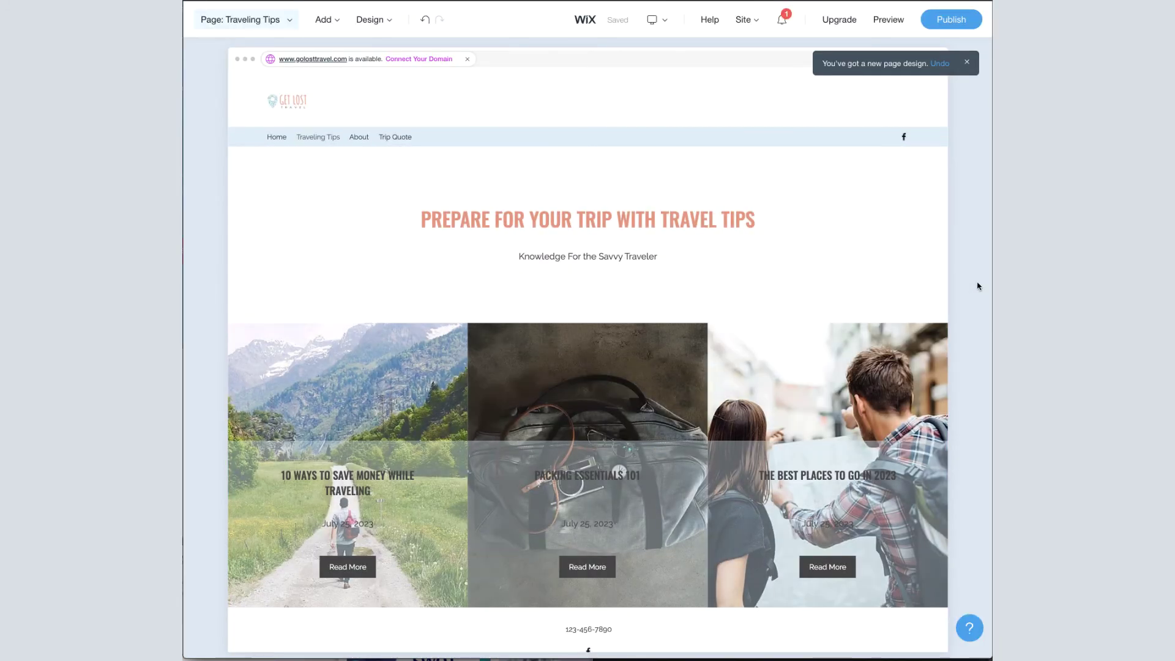
{"action": "mouse_move", "coordinate": [369, 19]}
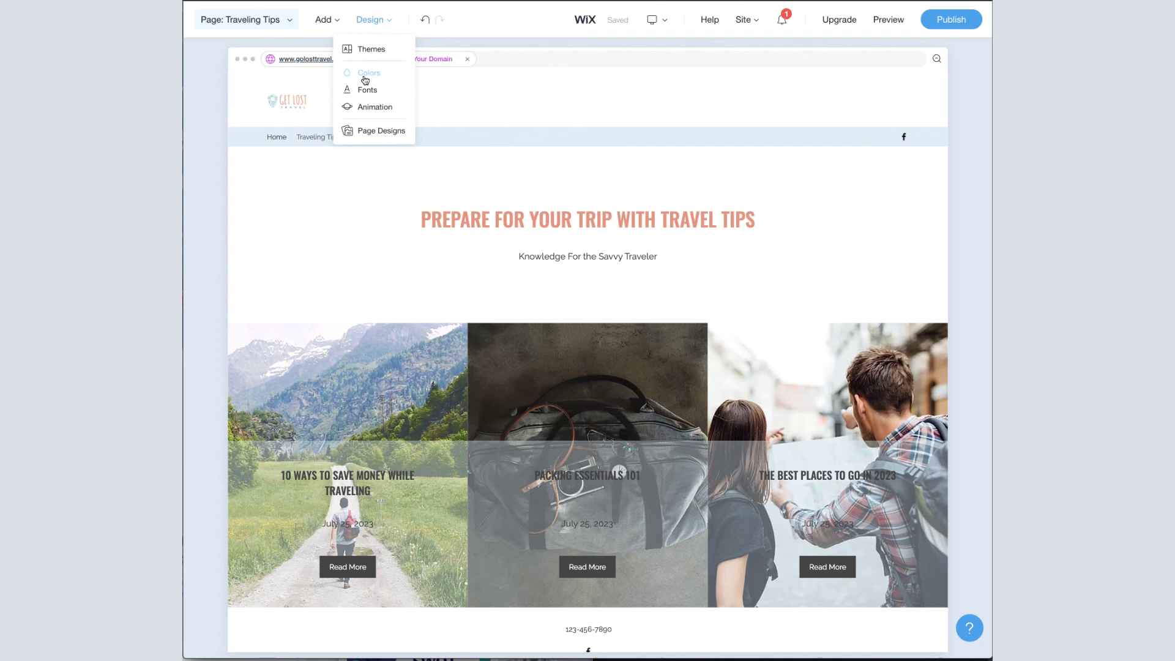
- Open Site Colors, browse Recommended Palettes, and open the salmon Main Color choices
{"action": "left_click", "coordinate": [364, 80]}
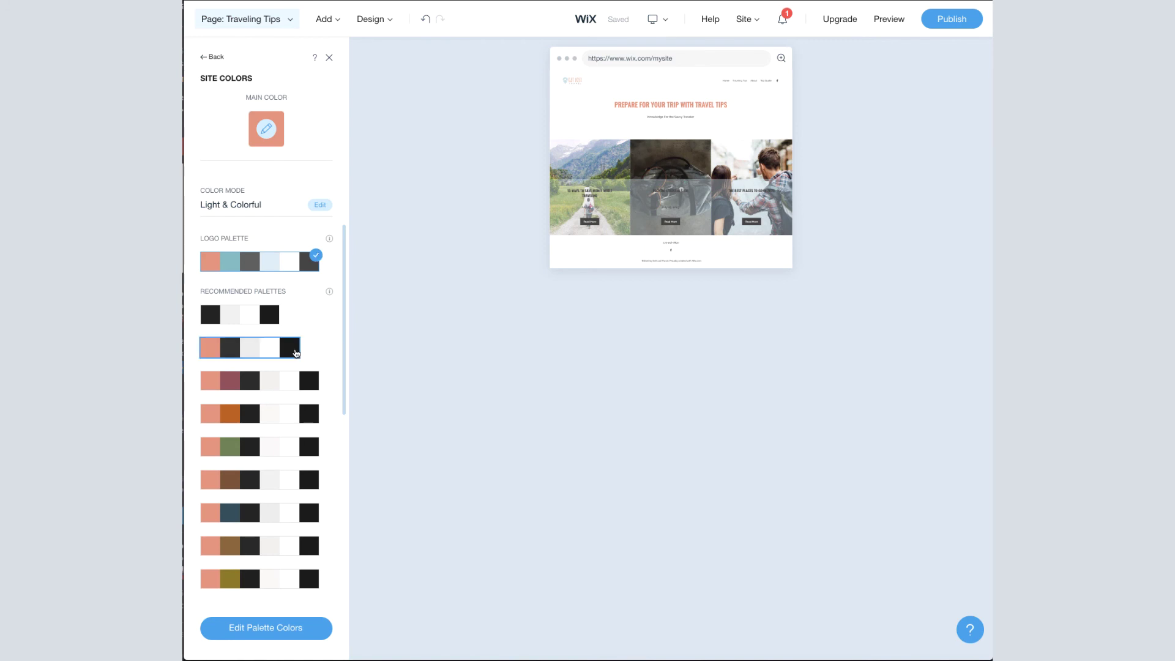
{"action": "scroll", "coordinate": [295, 353], "scroll_direction": "down", "scroll_amount": 10}
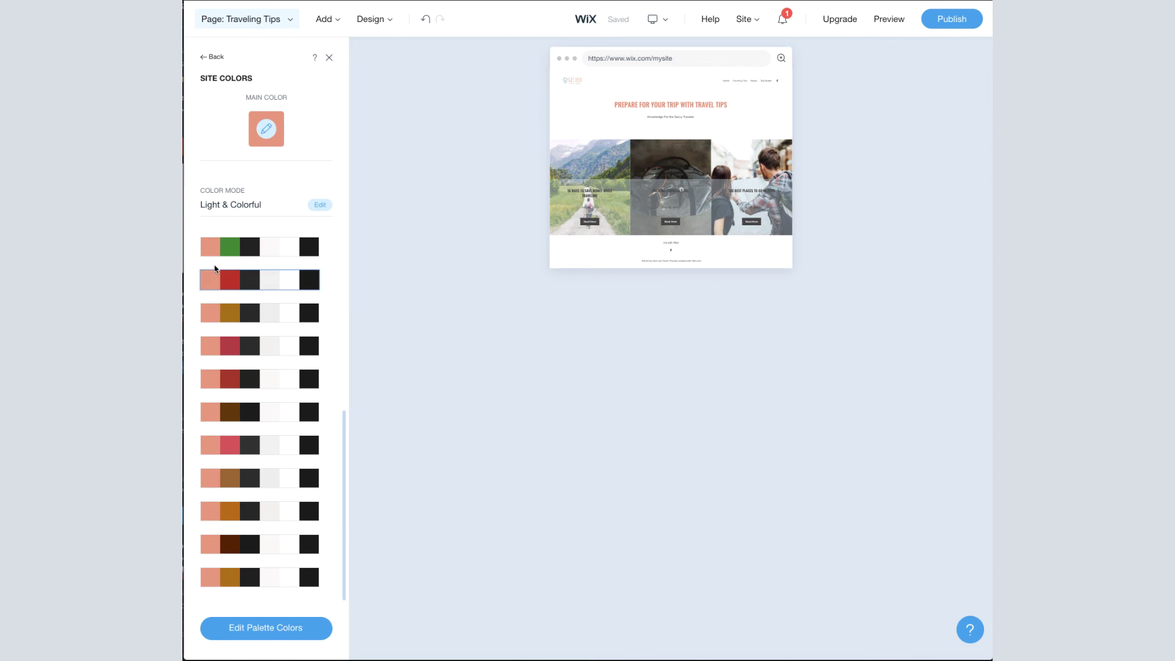
{"action": "scroll", "coordinate": [208, 534], "scroll_direction": "up", "scroll_amount": 10}
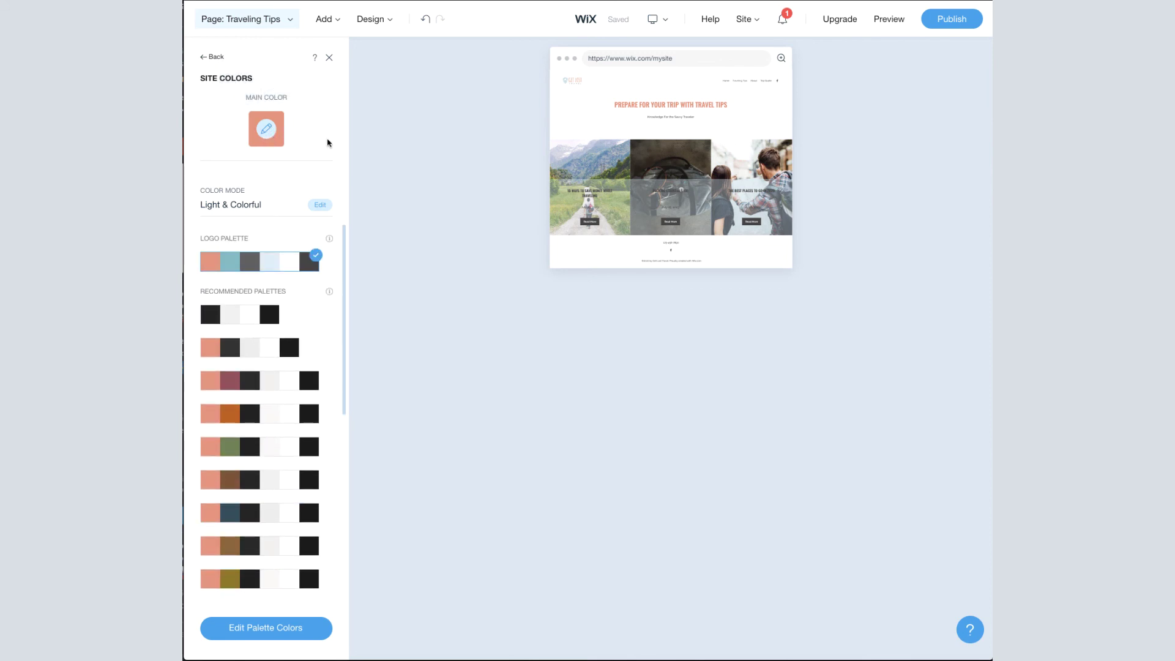
{"action": "left_click", "coordinate": [272, 136]}
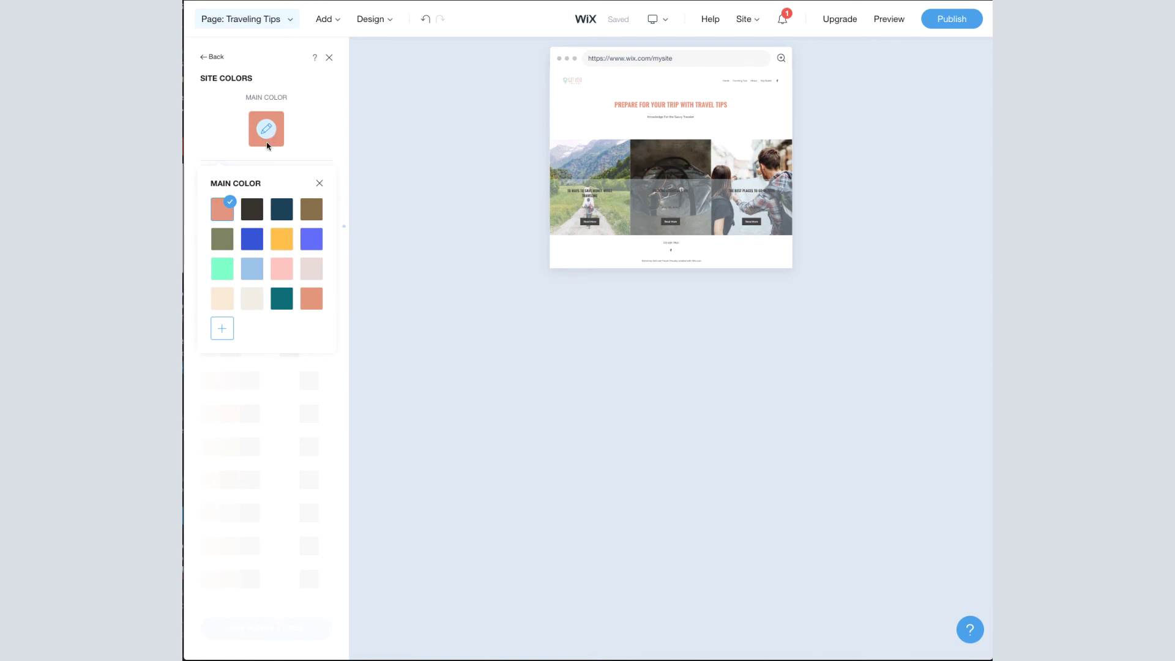
- Open the custom main-colour editor showing E4947C and back out without changes
{"action": "left_click", "coordinate": [222, 328]}
{"action": "left_click", "coordinate": [279, 279]}
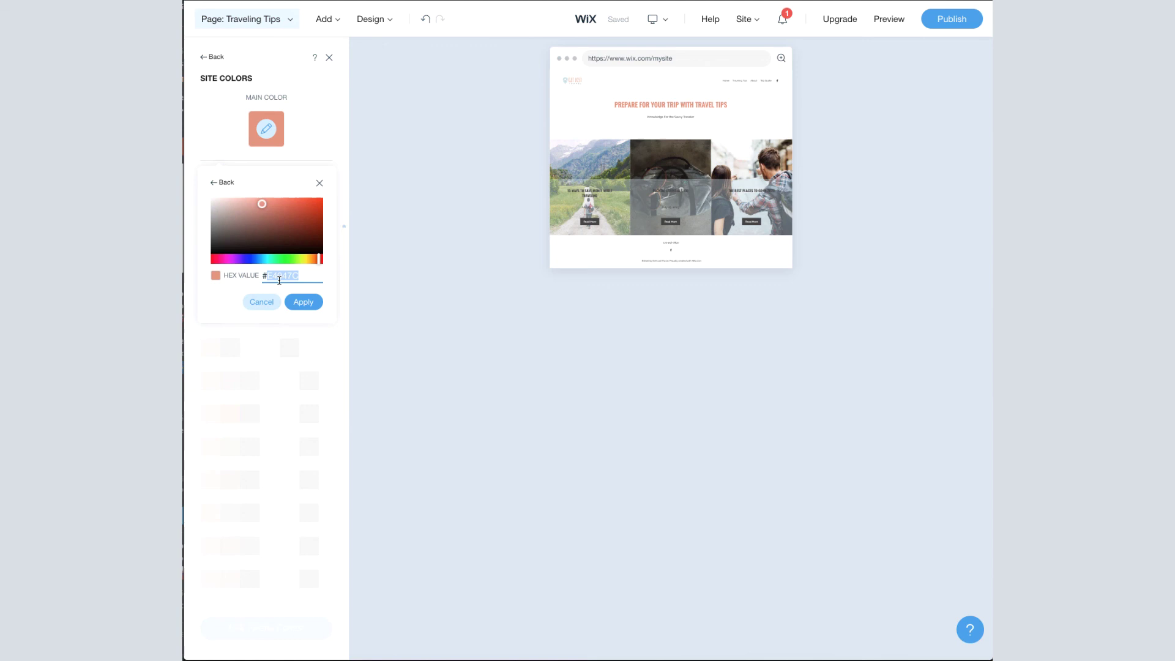
{"action": "key", "text": "Return"}
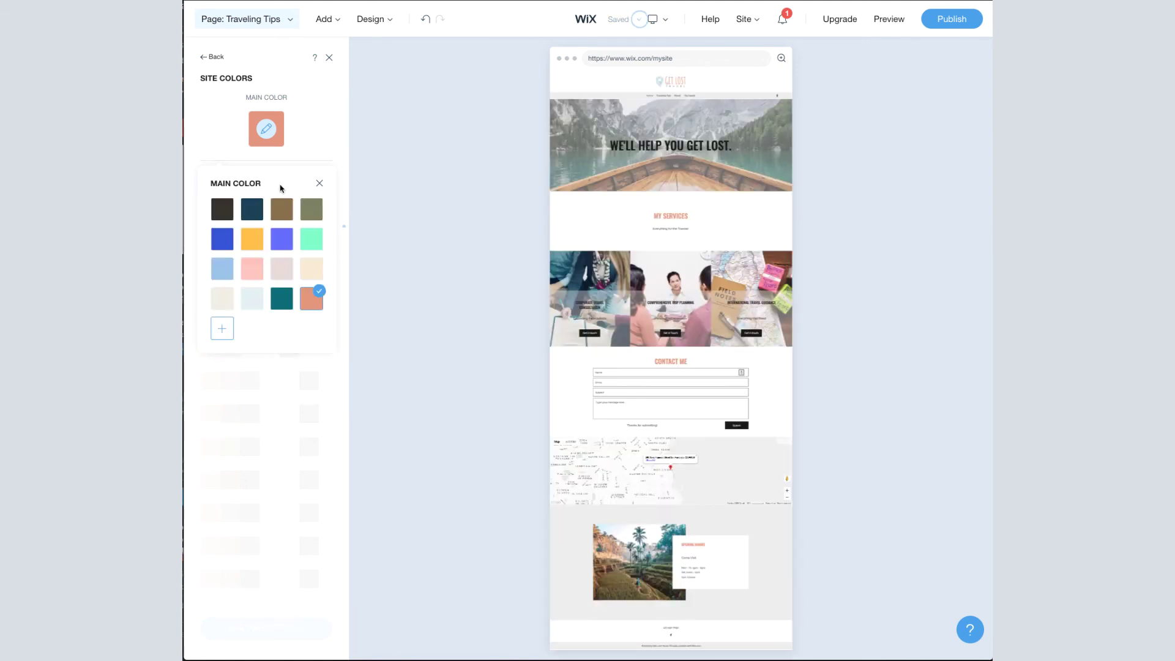
- Make yellow the main colour with the yellow-and-magenta palette and review its hex codes
{"action": "left_click", "coordinate": [254, 240]}
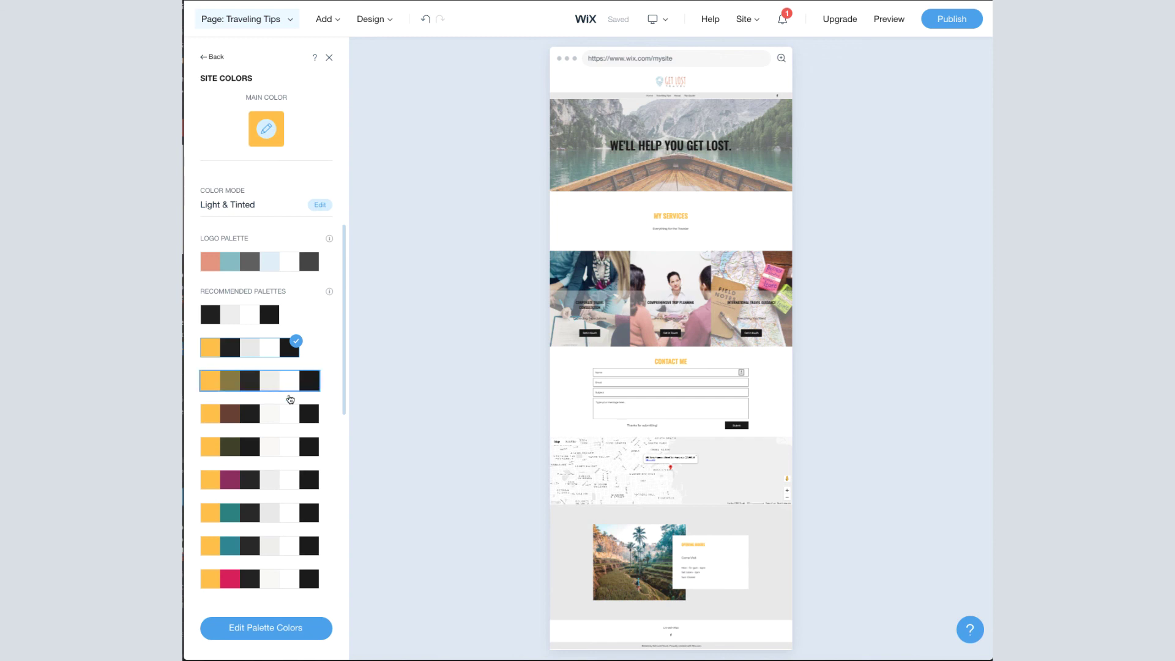
{"action": "left_click", "coordinate": [249, 479]}
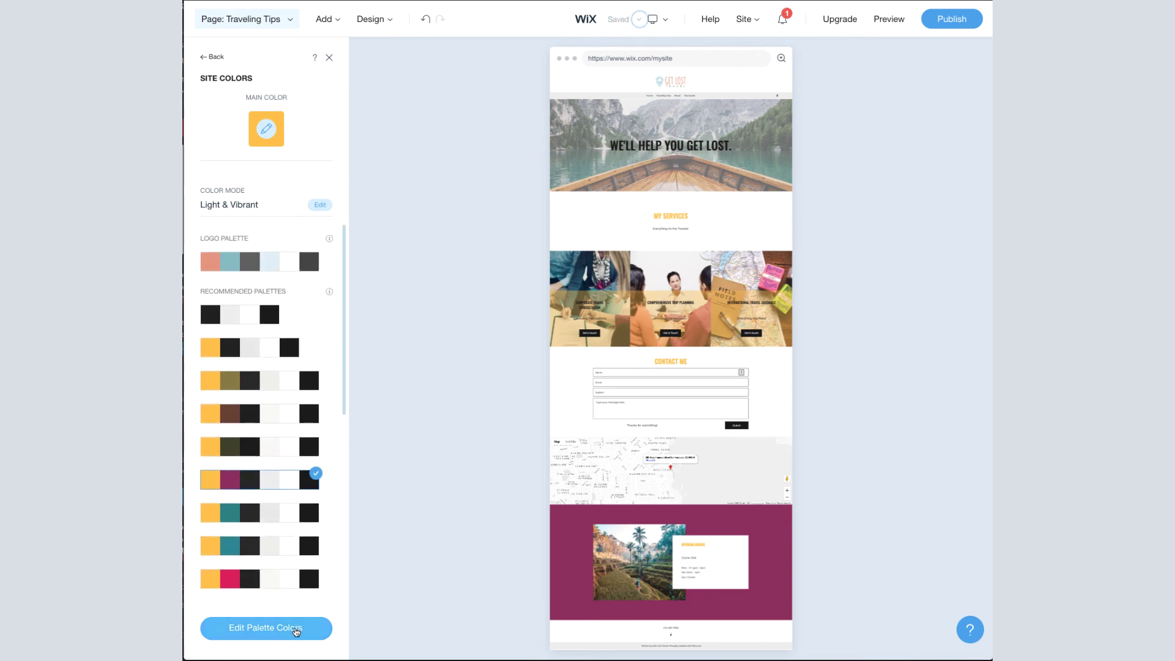
{"action": "left_click", "coordinate": [295, 630]}
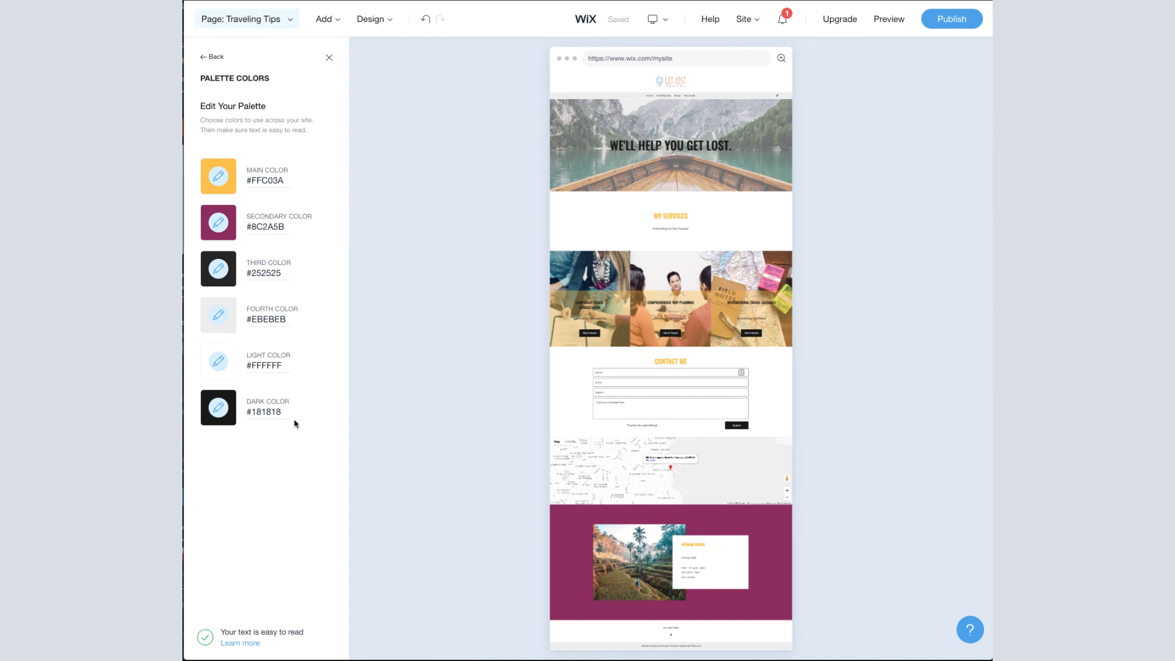
{"action": "left_click", "coordinate": [211, 57]}
- Apply the Clean font set to the site, then revert to the Bold font set
{"action": "mouse_move", "coordinate": [383, 25]}
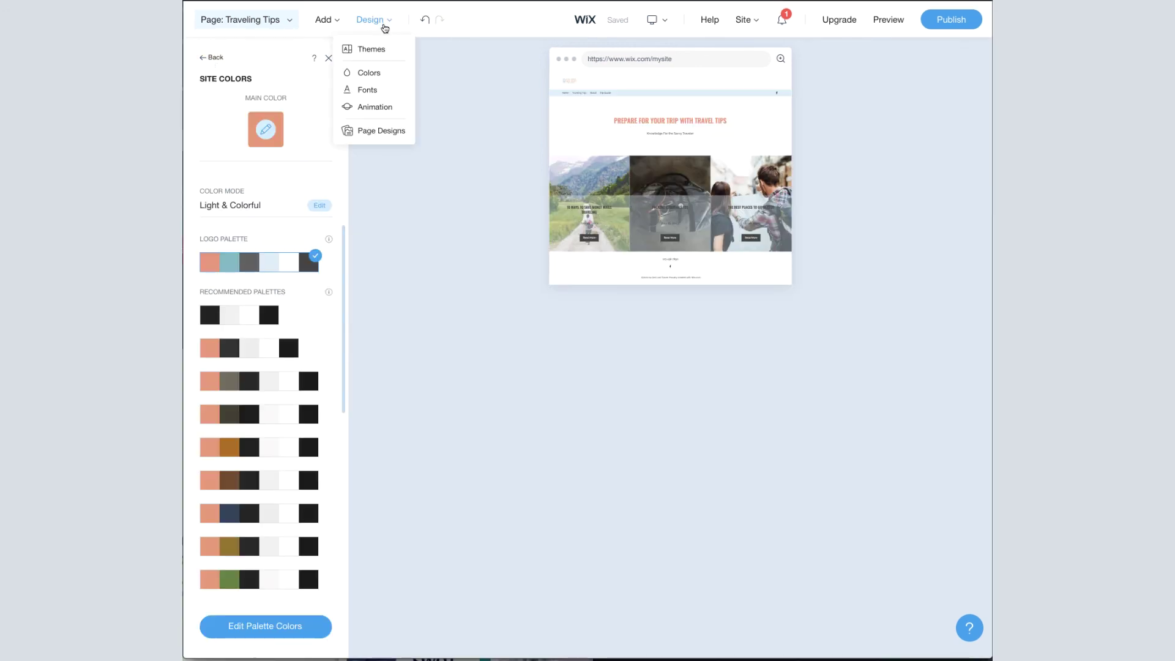
{"action": "left_click", "coordinate": [371, 87]}
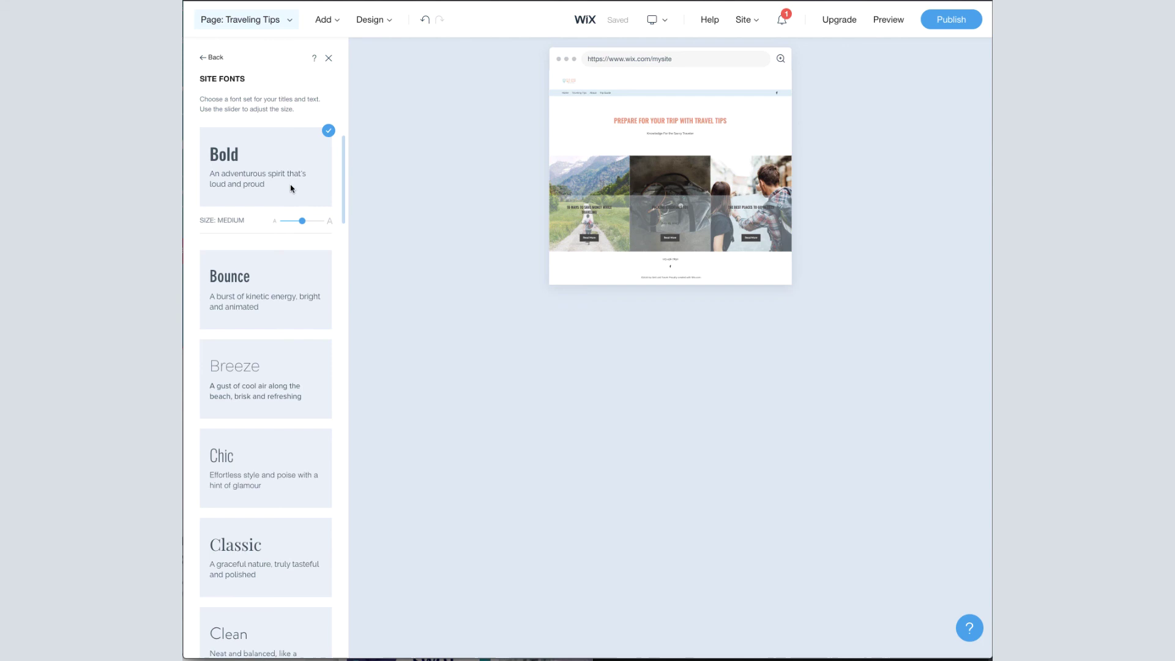
{"action": "scroll", "coordinate": [288, 275], "scroll_direction": "down", "scroll_amount": 4}
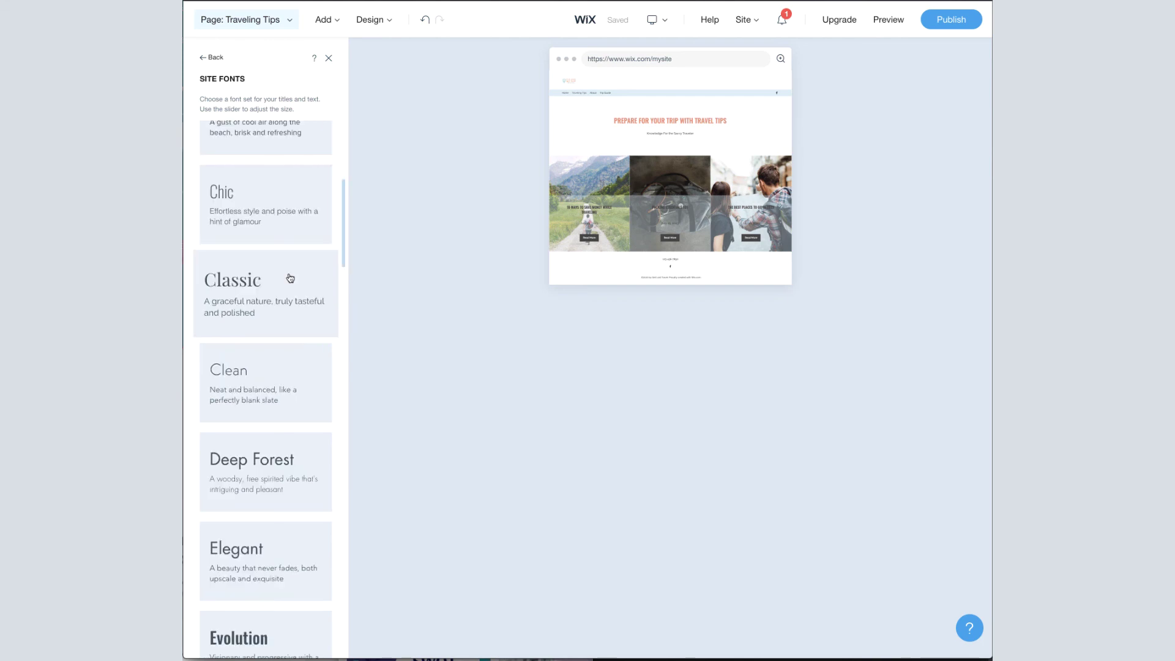
{"action": "left_click", "coordinate": [276, 367]}
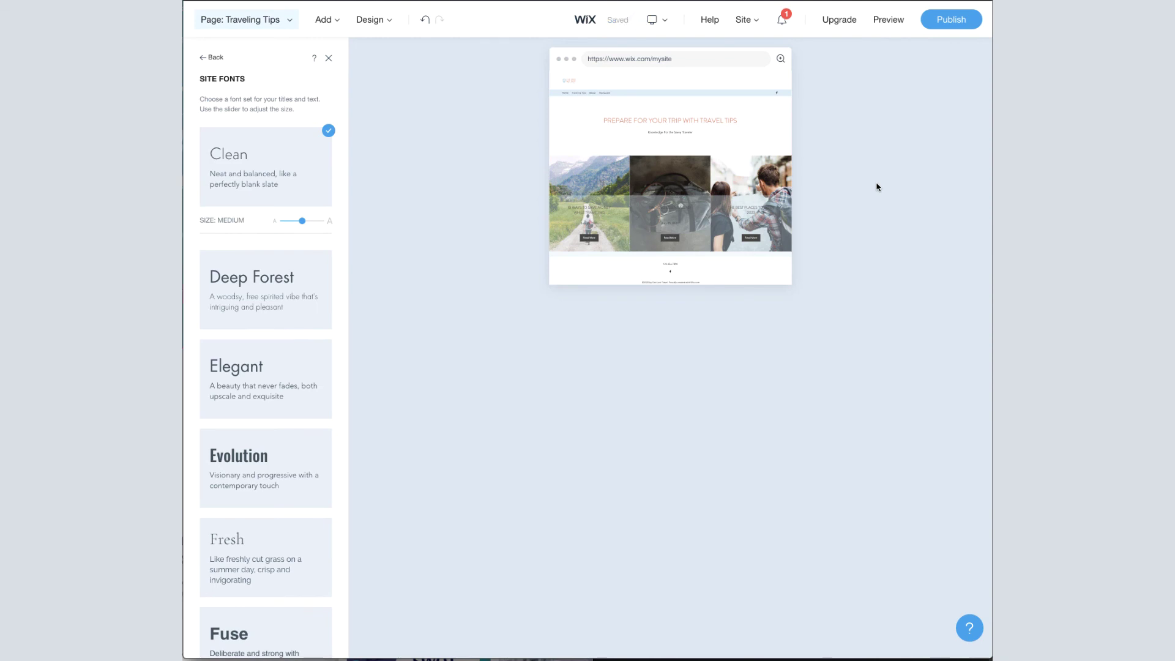
{"action": "scroll", "coordinate": [246, 255], "scroll_direction": "up", "scroll_amount": 5}
{"action": "left_click", "coordinate": [247, 254]}
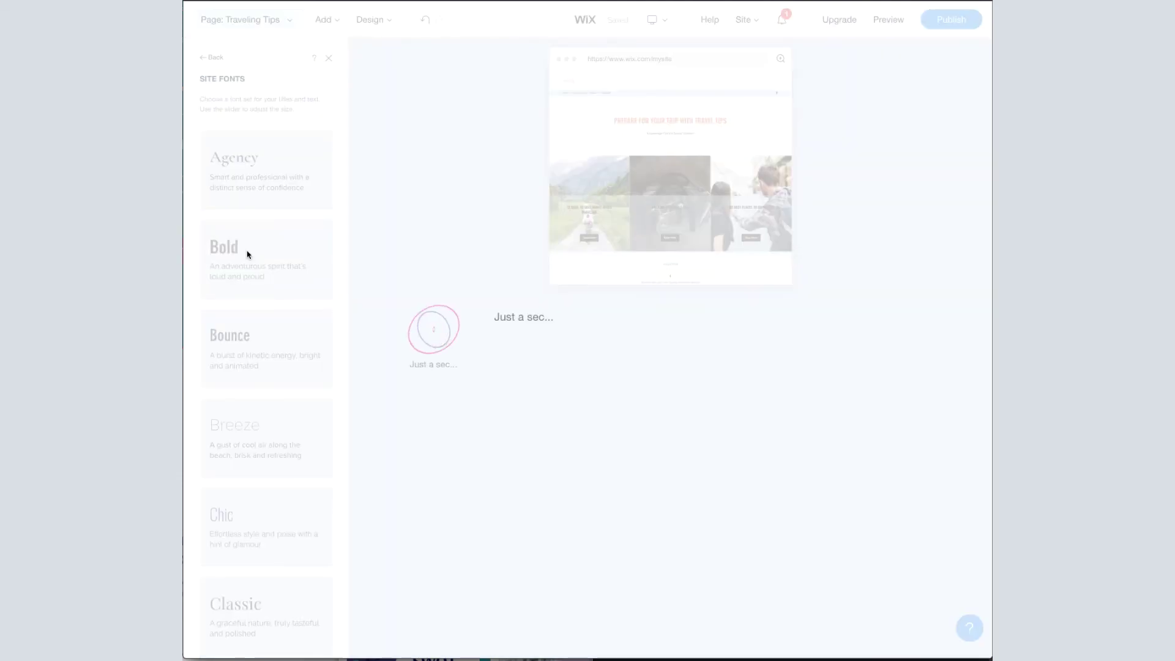
{"action": "left_click", "coordinate": [385, 23]}
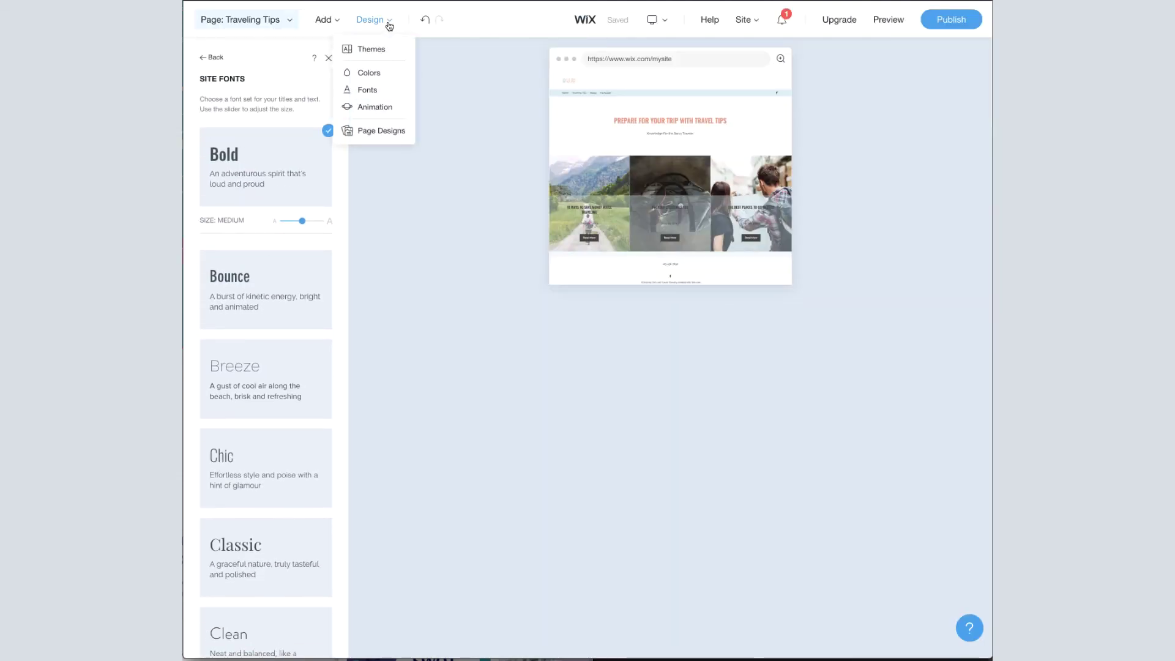
- Open Site Animation, showing animation type None and the Out In page transition
{"action": "left_click", "coordinate": [379, 108]}
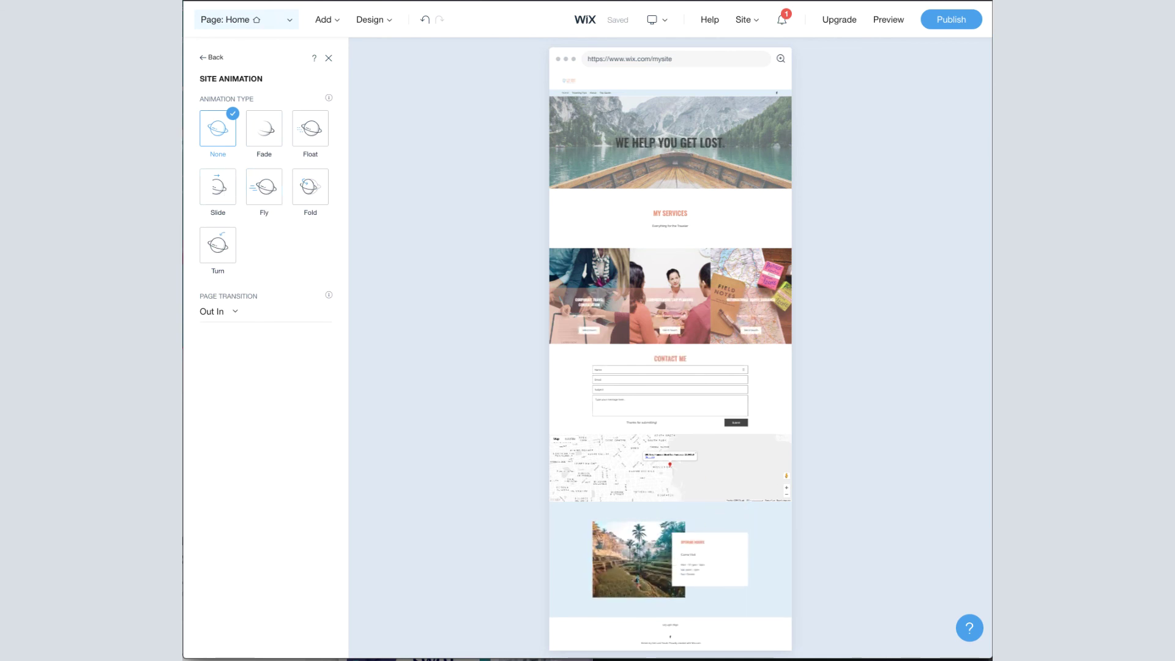
{"action": "mouse_move", "coordinate": [373, 19]}
{"action": "left_click", "coordinate": [379, 49]}
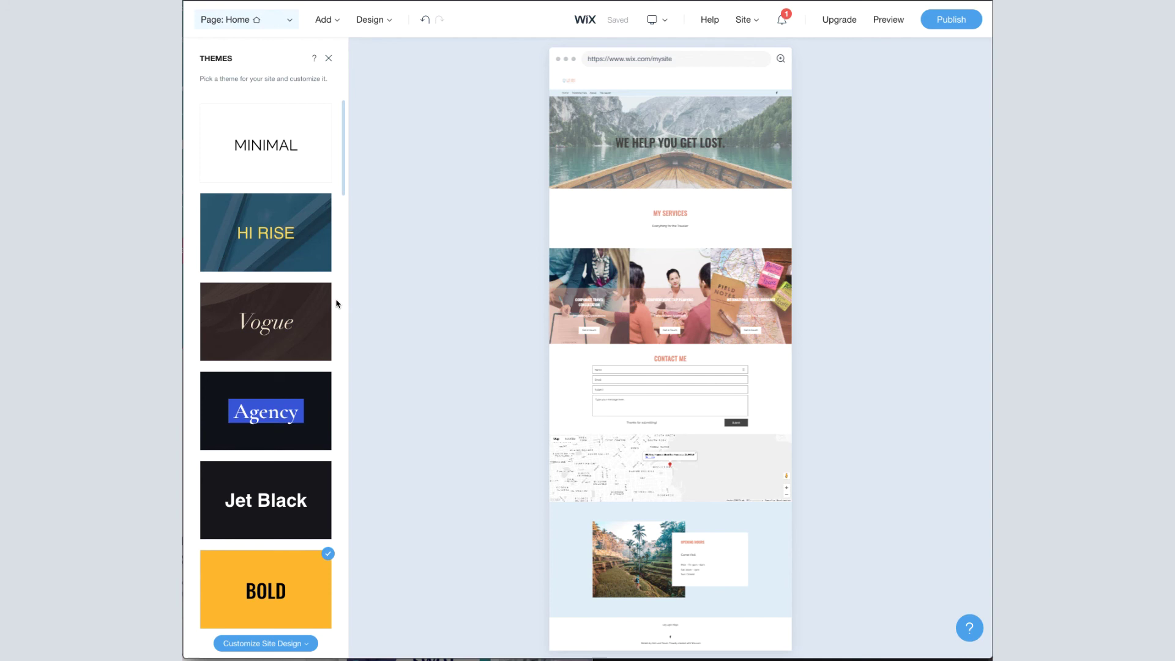
{"action": "scroll", "coordinate": [336, 303], "scroll_direction": "down", "scroll_amount": 20}
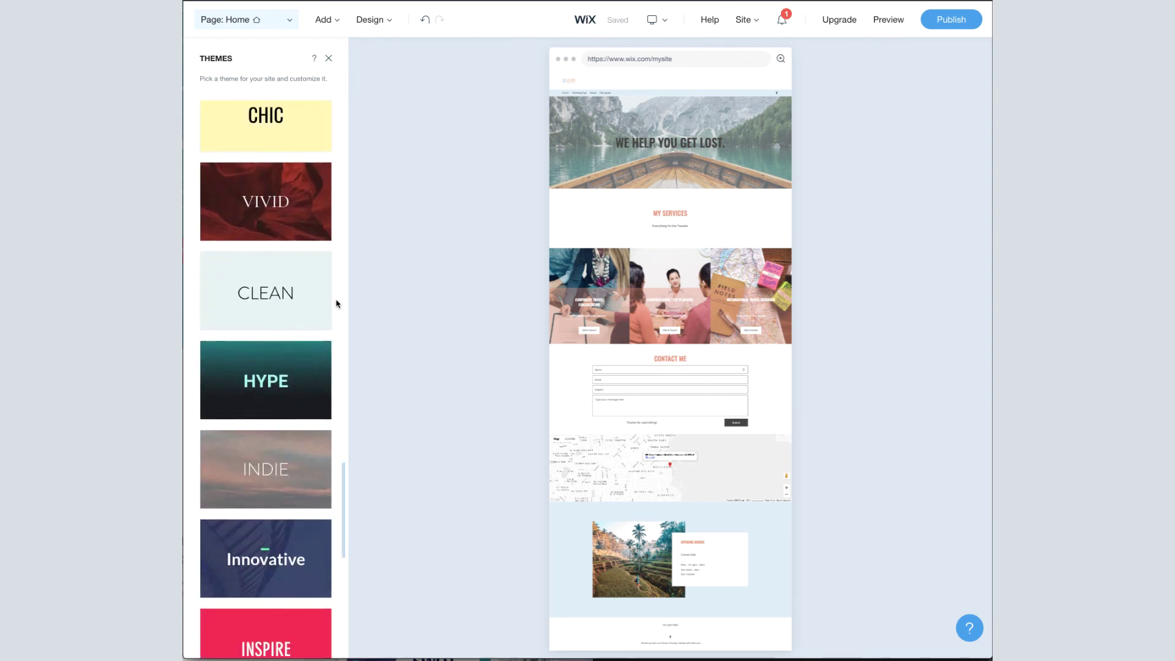
{"action": "scroll", "coordinate": [336, 303], "scroll_direction": "down", "scroll_amount": 2}
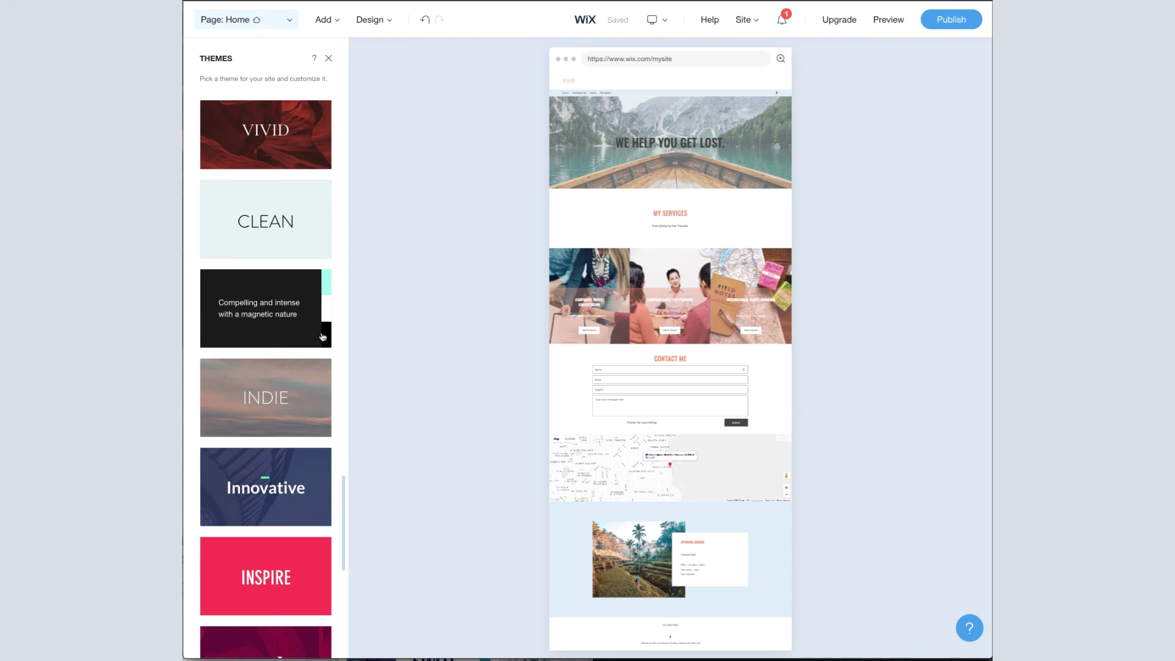
{"action": "scroll", "coordinate": [261, 581], "scroll_direction": "up", "scroll_amount": 10}
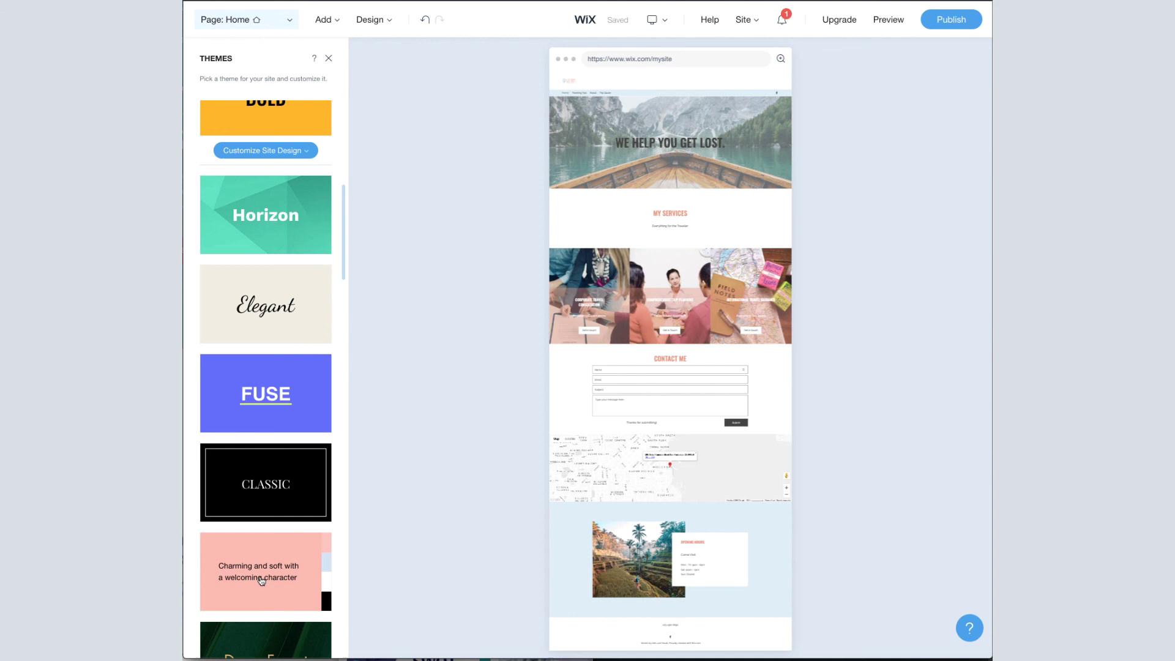
- Try the pink Lovely theme, then apply the Fresh theme and view its colour palettes
{"action": "left_click", "coordinate": [262, 580]}
{"action": "left_click", "coordinate": [285, 538]}
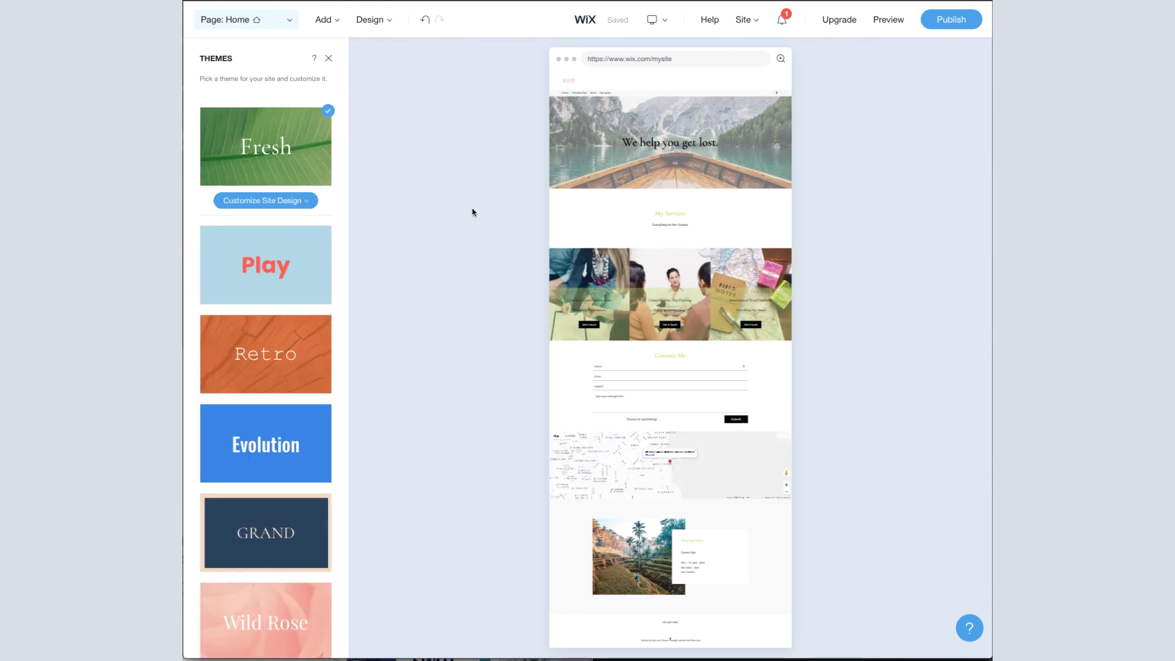
{"action": "left_click", "coordinate": [297, 202]}
{"action": "mouse_move", "coordinate": [385, 26]}
{"action": "left_click", "coordinate": [275, 202]}
{"action": "left_click", "coordinate": [265, 229]}
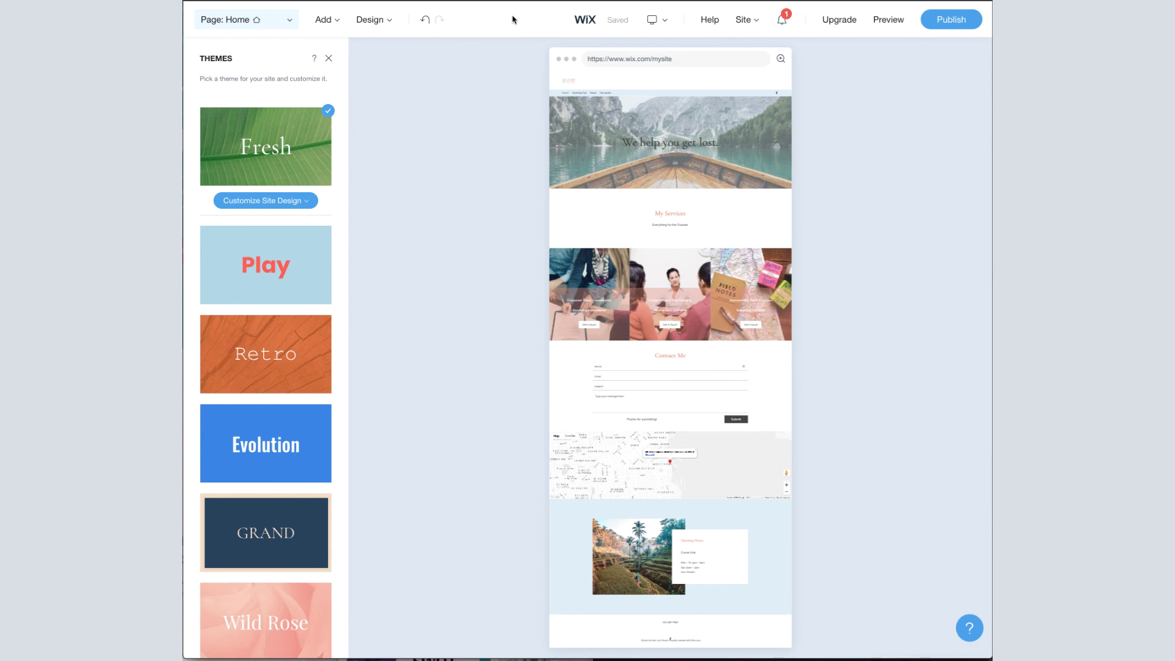
- Bring up the Site menu listing dashboard, settings, site history and domain options
{"action": "mouse_move", "coordinate": [748, 20]}
{"action": "mouse_move", "coordinate": [757, 26]}
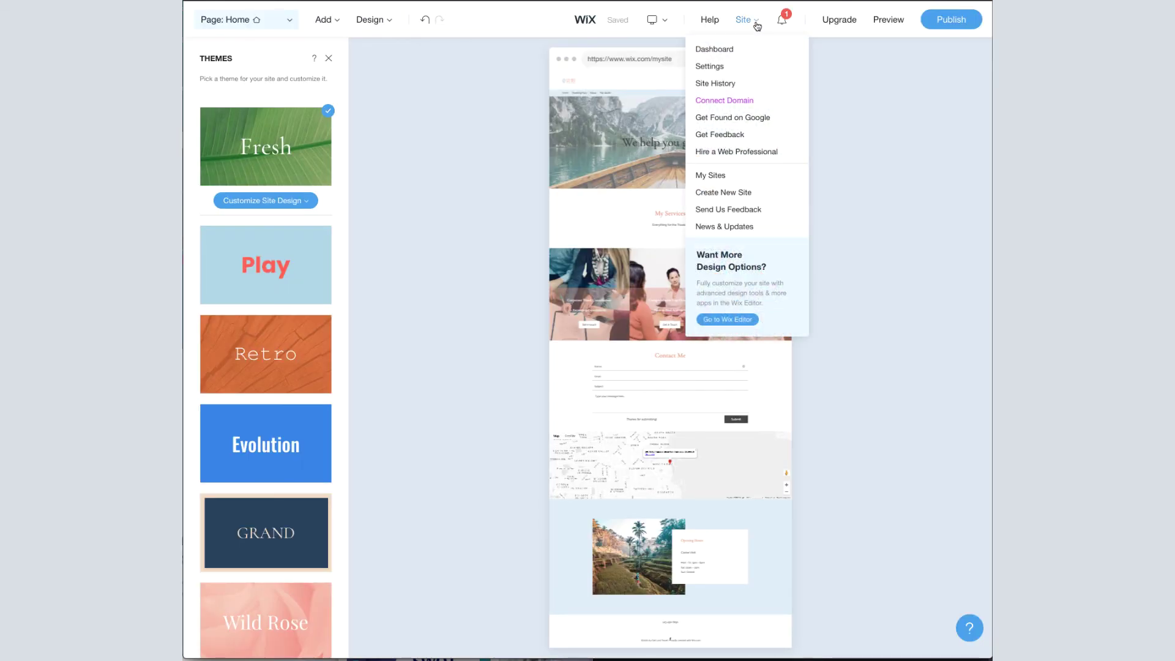
{"action": "left_click", "coordinate": [736, 105]}
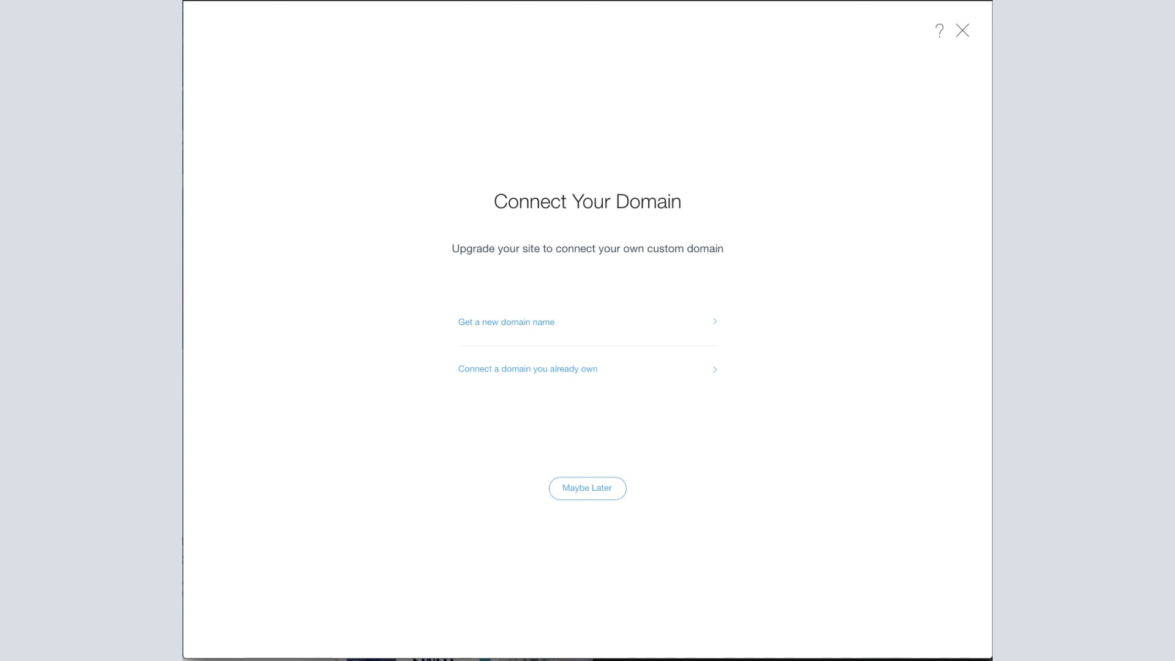
{"action": "left_click", "coordinate": [963, 31]}
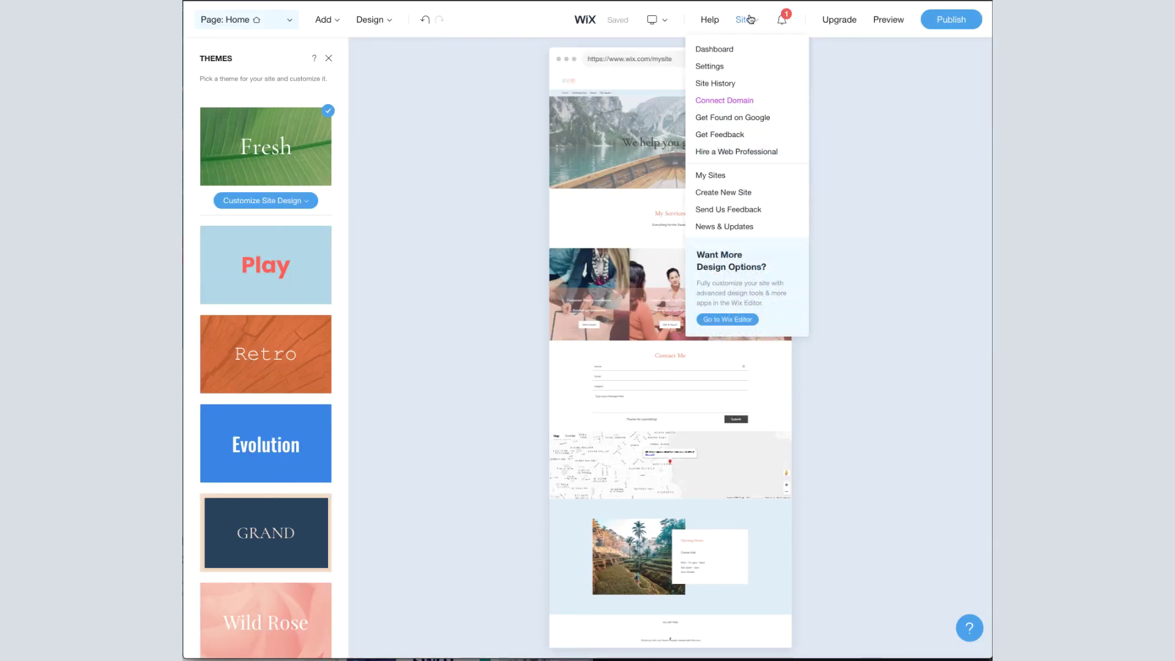
{"action": "mouse_move", "coordinate": [745, 19]}
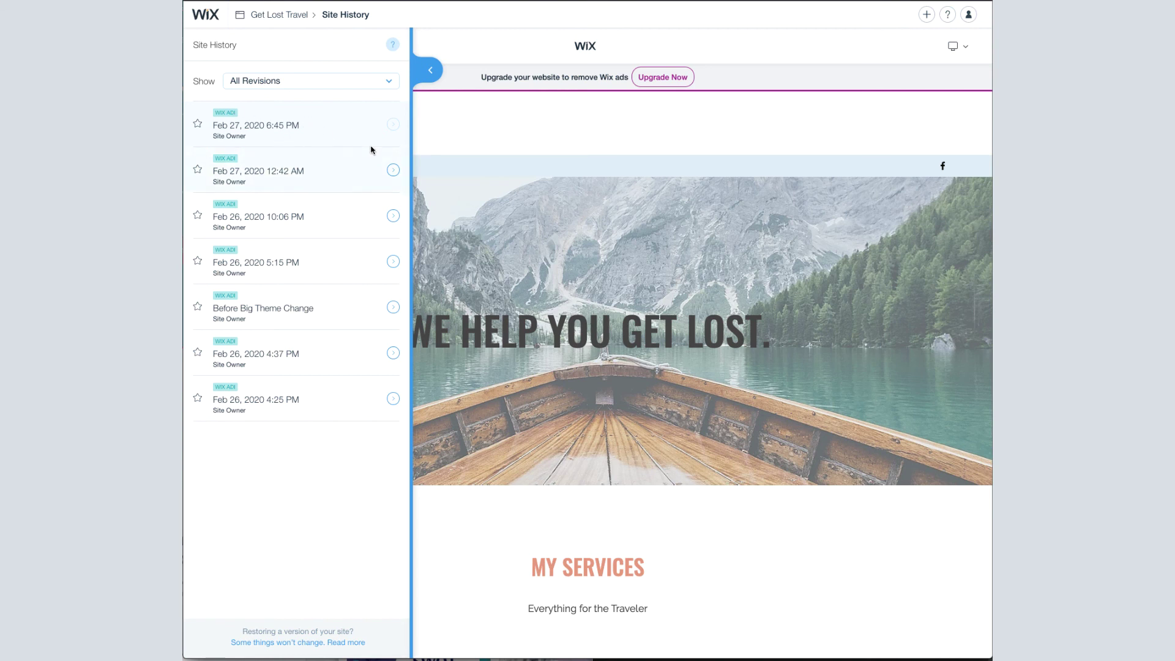
{"action": "left_click", "coordinate": [380, 399]}
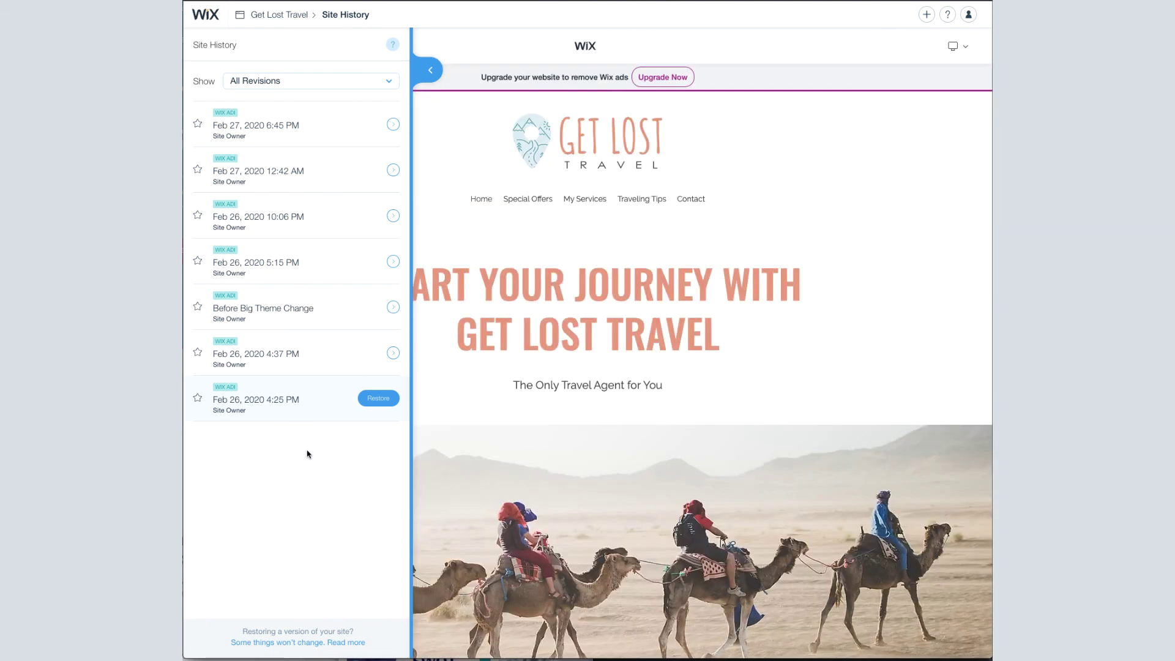
{"action": "left_click", "coordinate": [395, 126]}
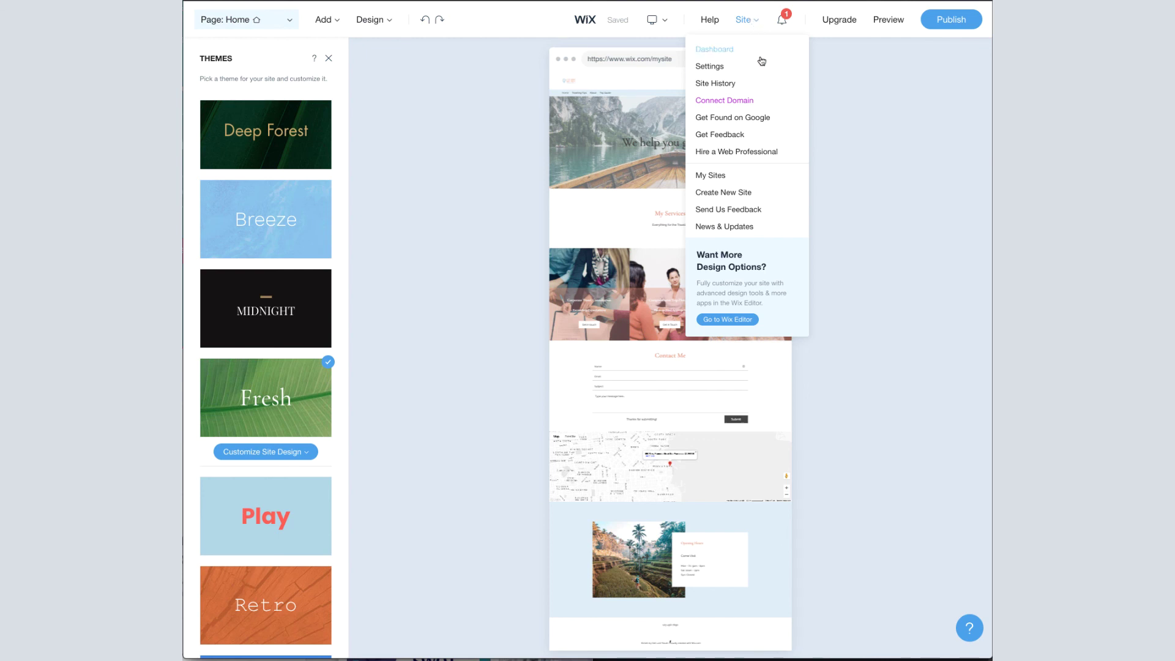
- From Site > Site History, view the Feb 27, 2020 12:42 AM revision with the Get Lost logo
{"action": "left_click", "coordinate": [757, 23]}
{"action": "left_click", "coordinate": [757, 24]}
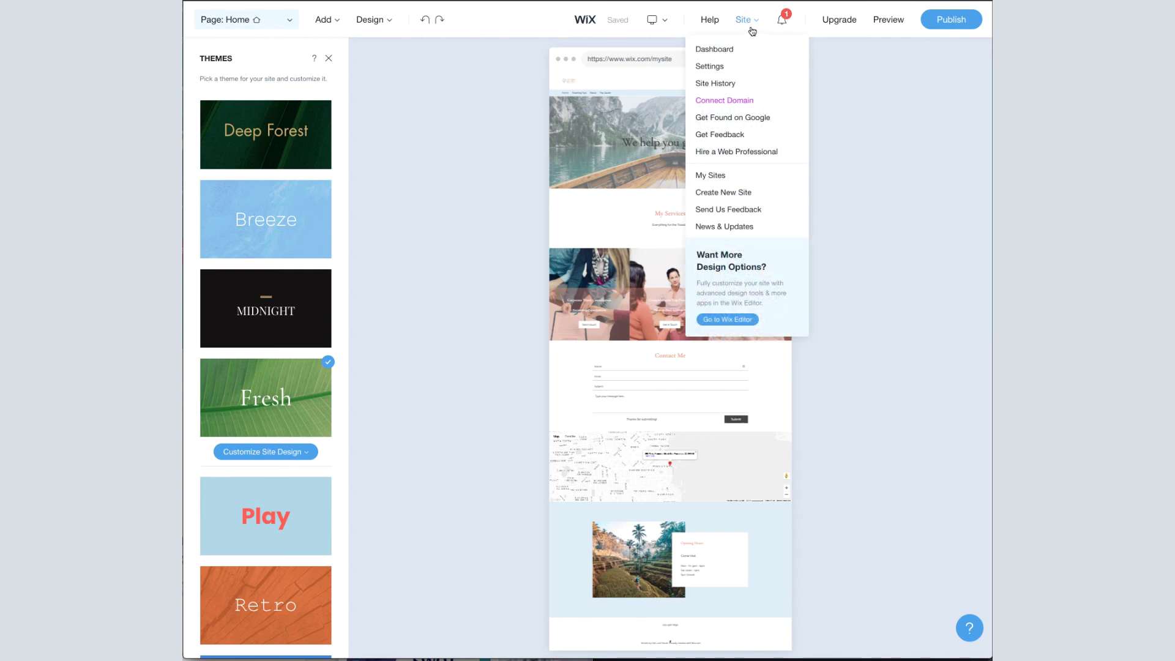
{"action": "left_click", "coordinate": [732, 84]}
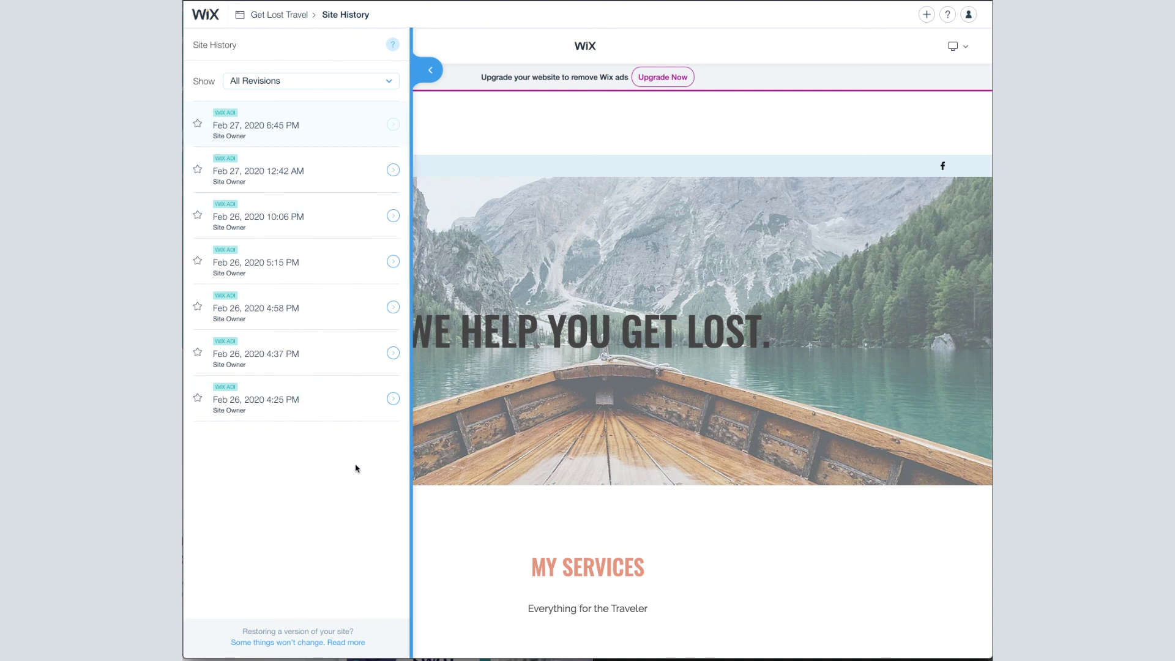
{"action": "left_click", "coordinate": [391, 172]}
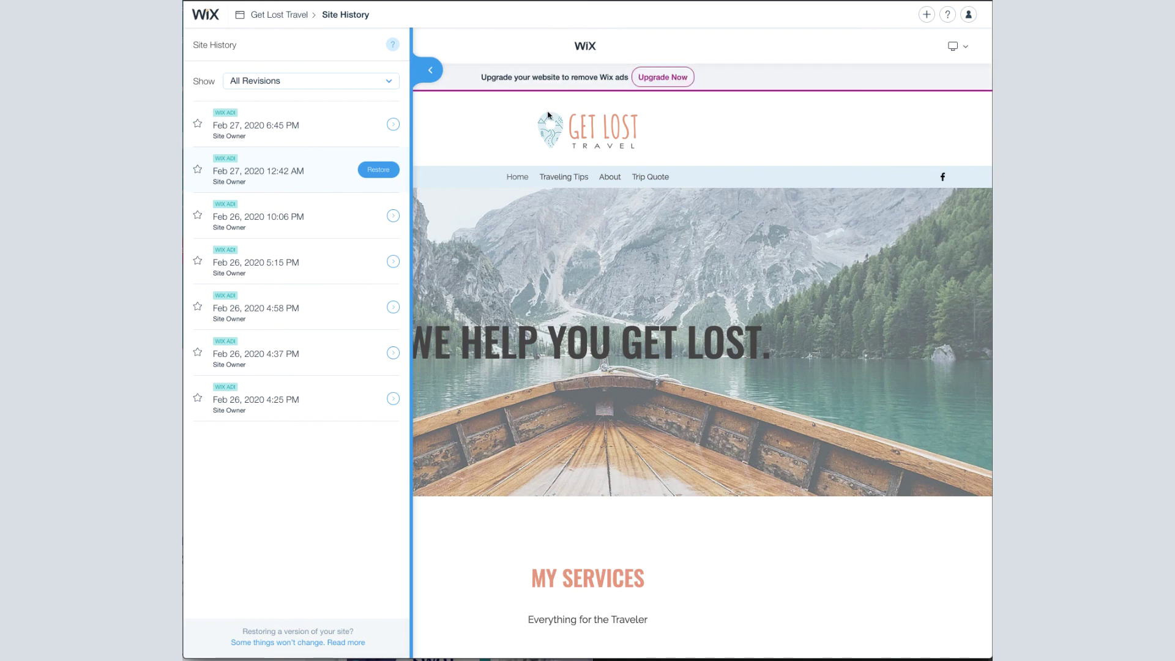
- Confirm restoring the 12:42 AM revision, stay in Site History, and select the 6:45 PM revision's name
{"action": "left_click", "coordinate": [379, 171]}
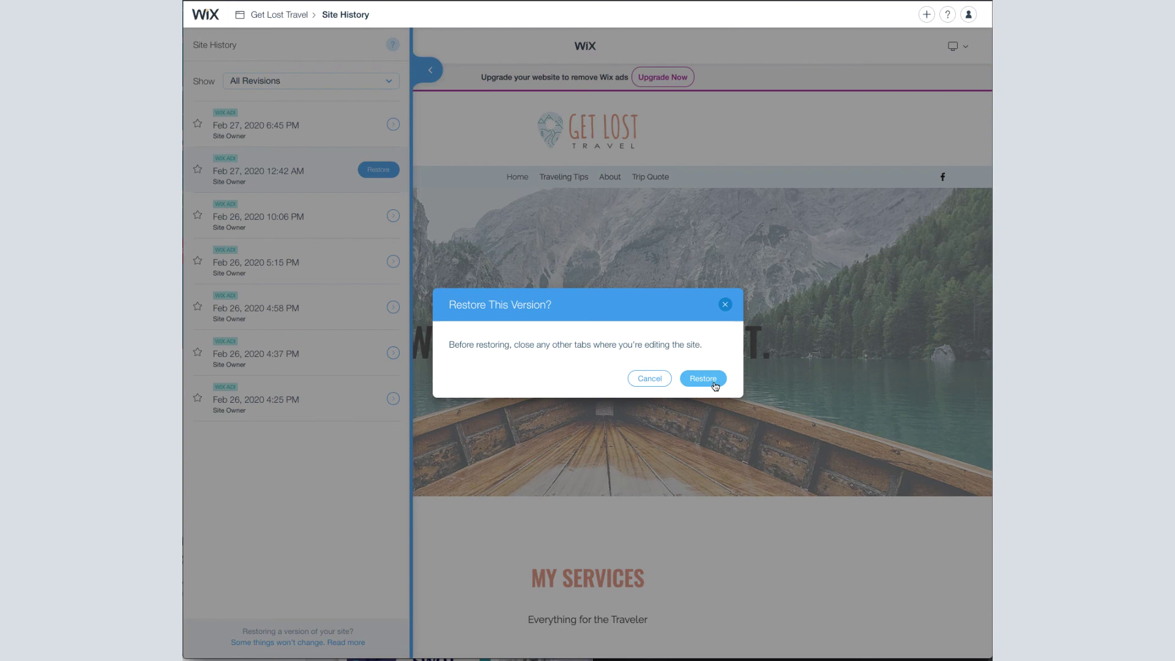
{"action": "left_click", "coordinate": [690, 374]}
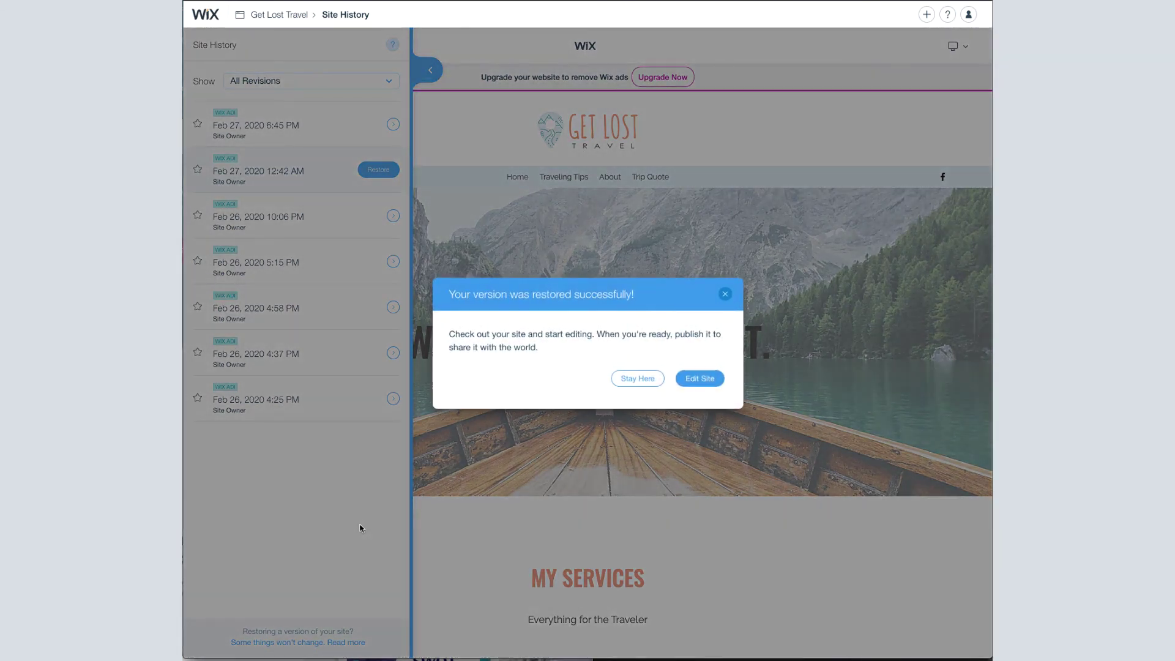
{"action": "left_click", "coordinate": [637, 379]}
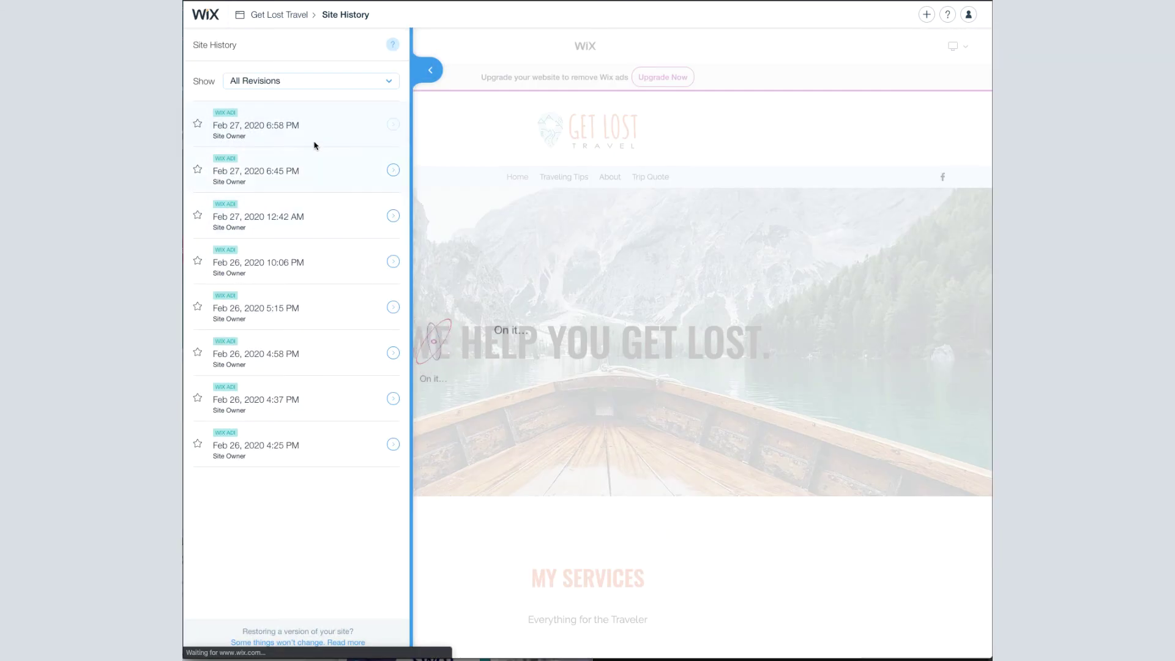
{"action": "left_click", "coordinate": [300, 162]}
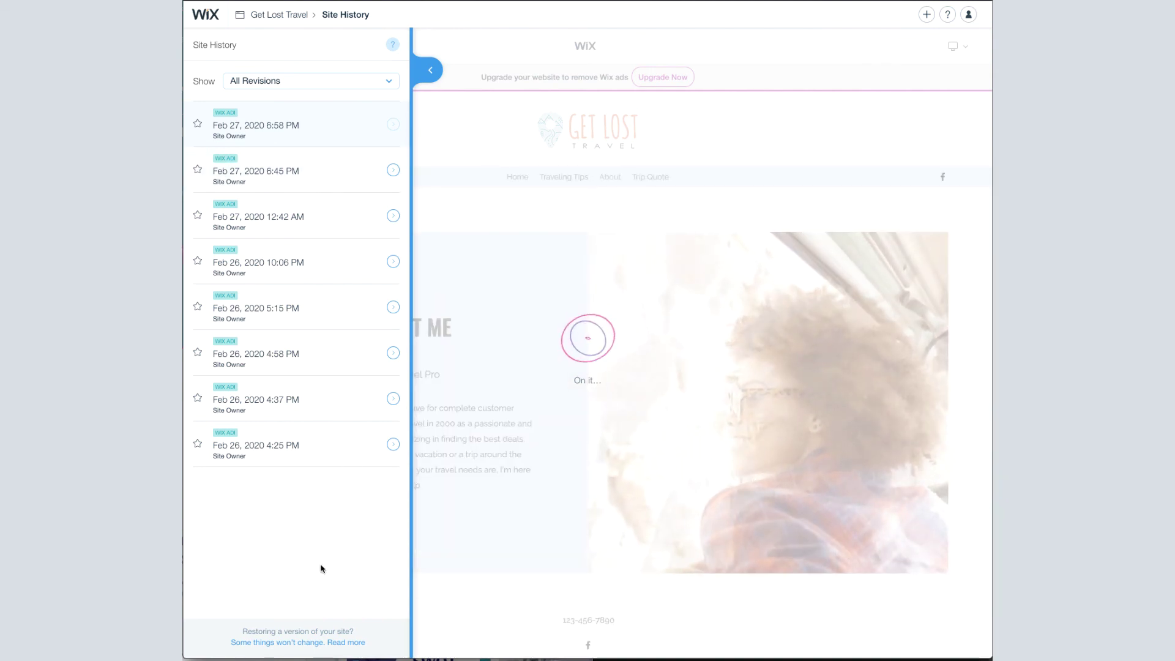
{"action": "left_click", "coordinate": [306, 170]}
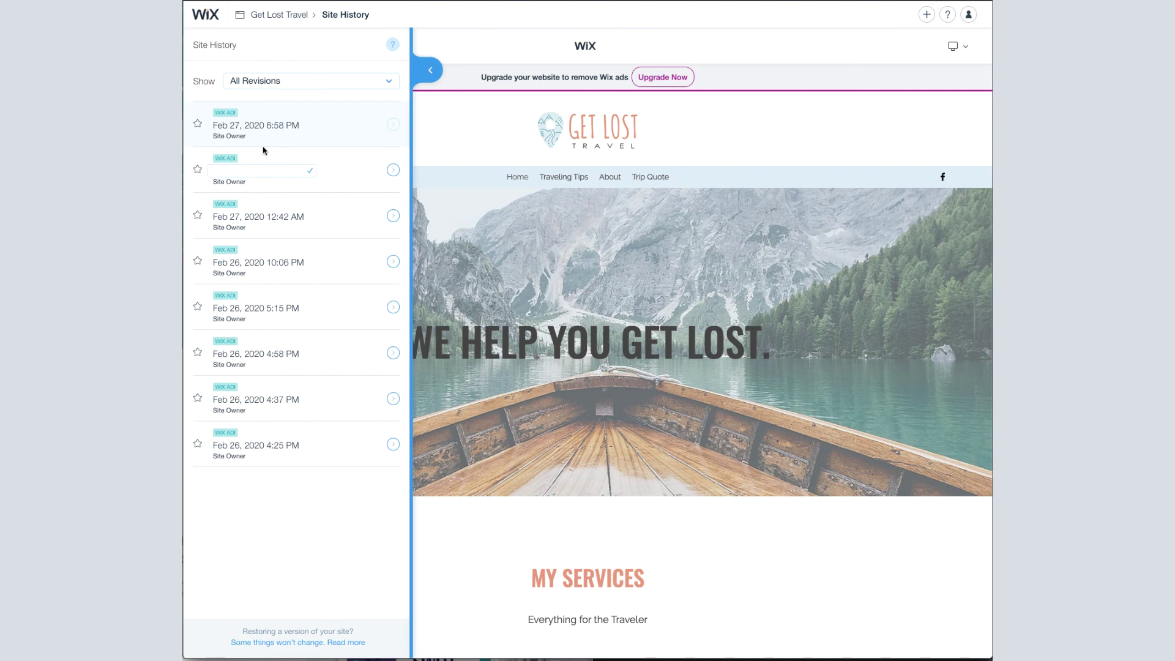
- Name the Feb 27 6:45 PM revision 'Before Site Design Change'
{"action": "type", "text": "Before Site Design Change"}
{"action": "key", "text": "Return"}
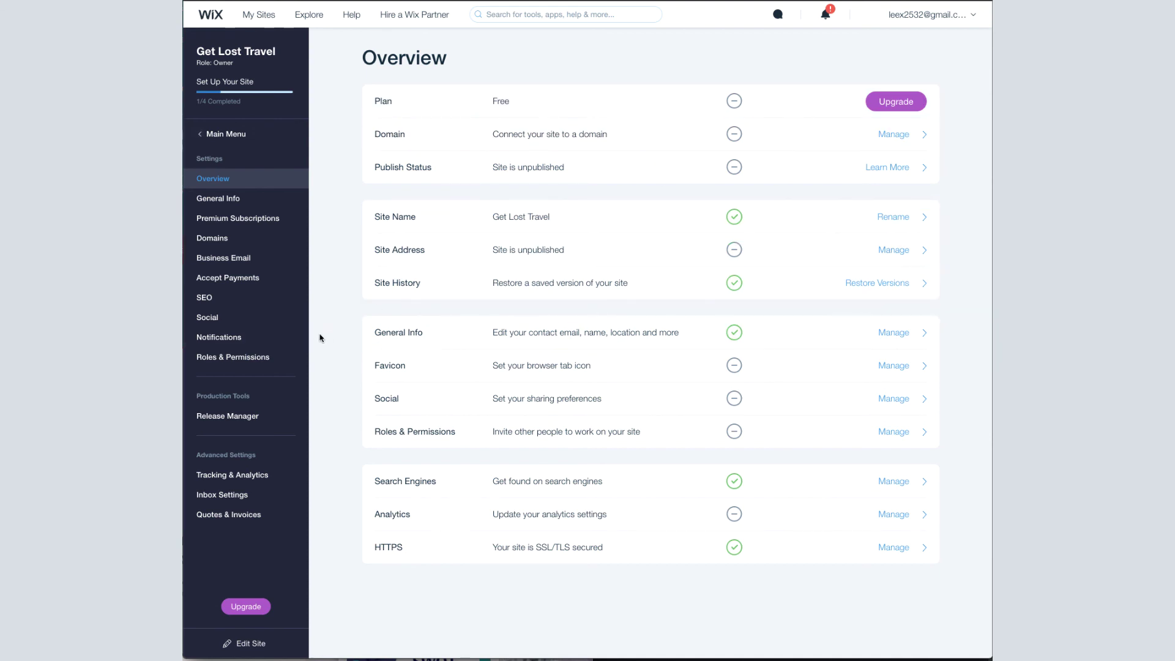
- Exit full-screen mode to show the Get Lost Travel dashboard and its 1/4 setup checklist
{"action": "key", "text": "ctrl+super+f"}
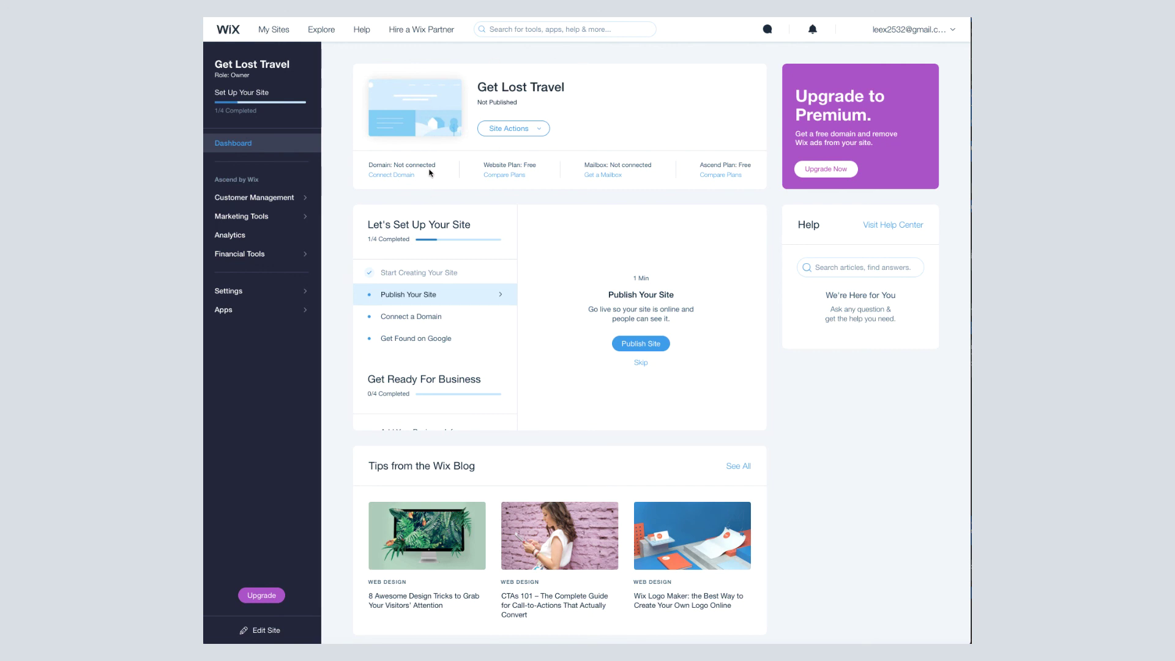
- Check the Site Actions list, then open Analytics for visits, unique visitors, bounce rate and forms
{"action": "left_click", "coordinate": [517, 129]}
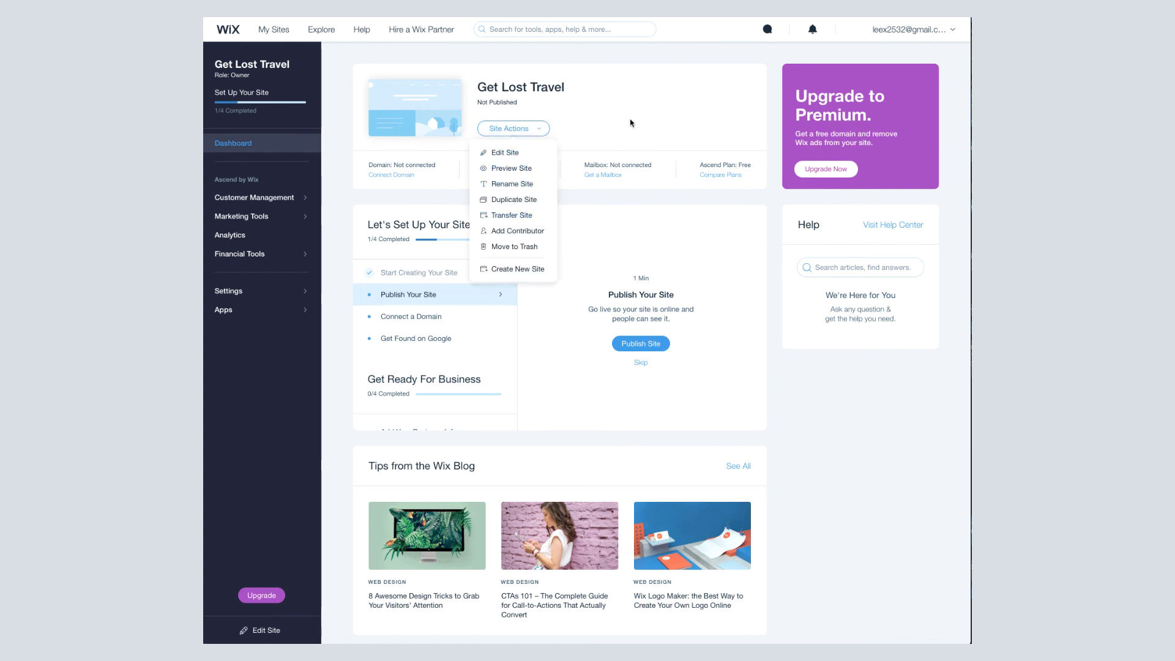
{"action": "left_click", "coordinate": [603, 202]}
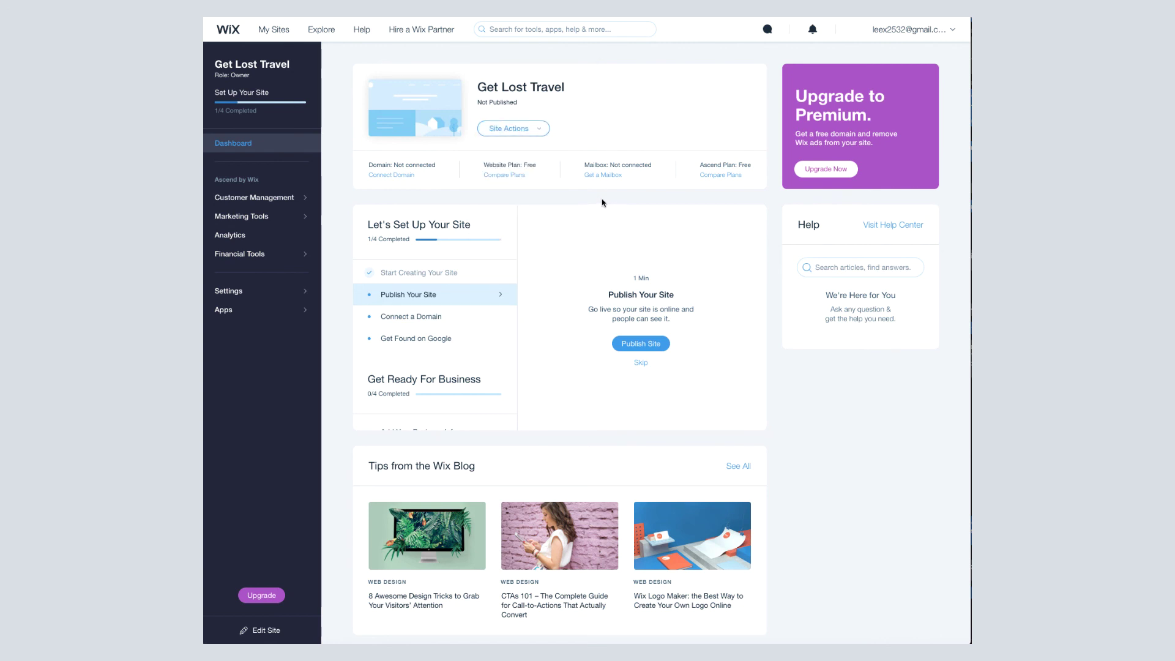
{"action": "left_click", "coordinate": [262, 239]}
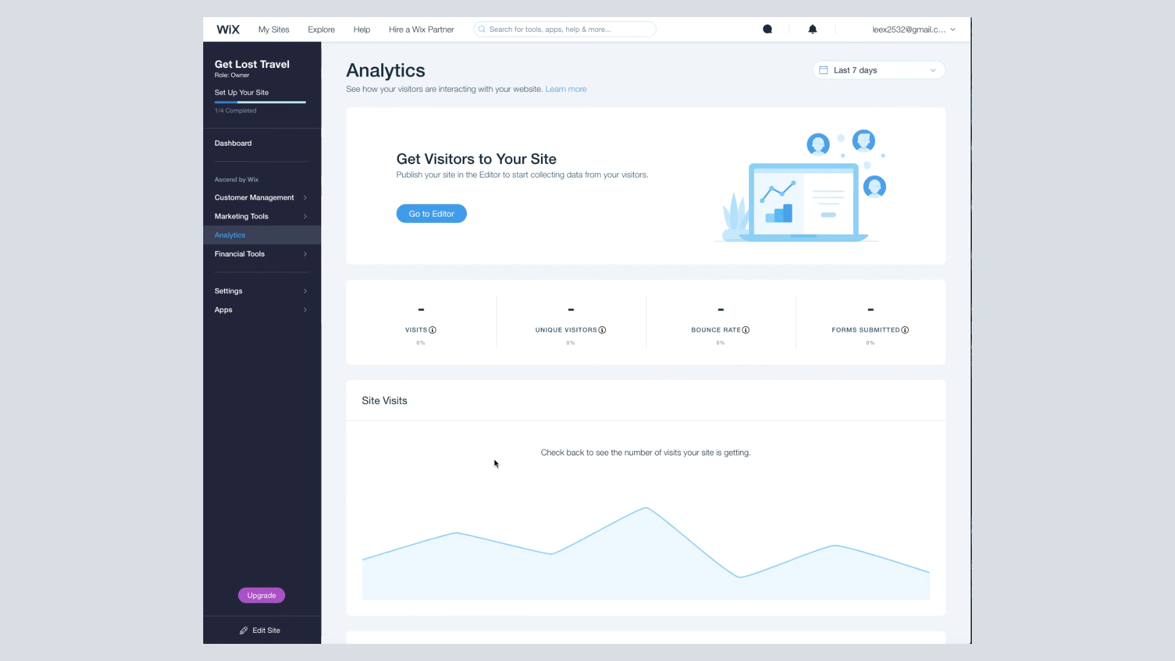
- Look over the Site Visits and Traffic Sources charts, then go back to the dashboard home
{"action": "scroll", "coordinate": [658, 538], "scroll_direction": "down", "scroll_amount": 1}
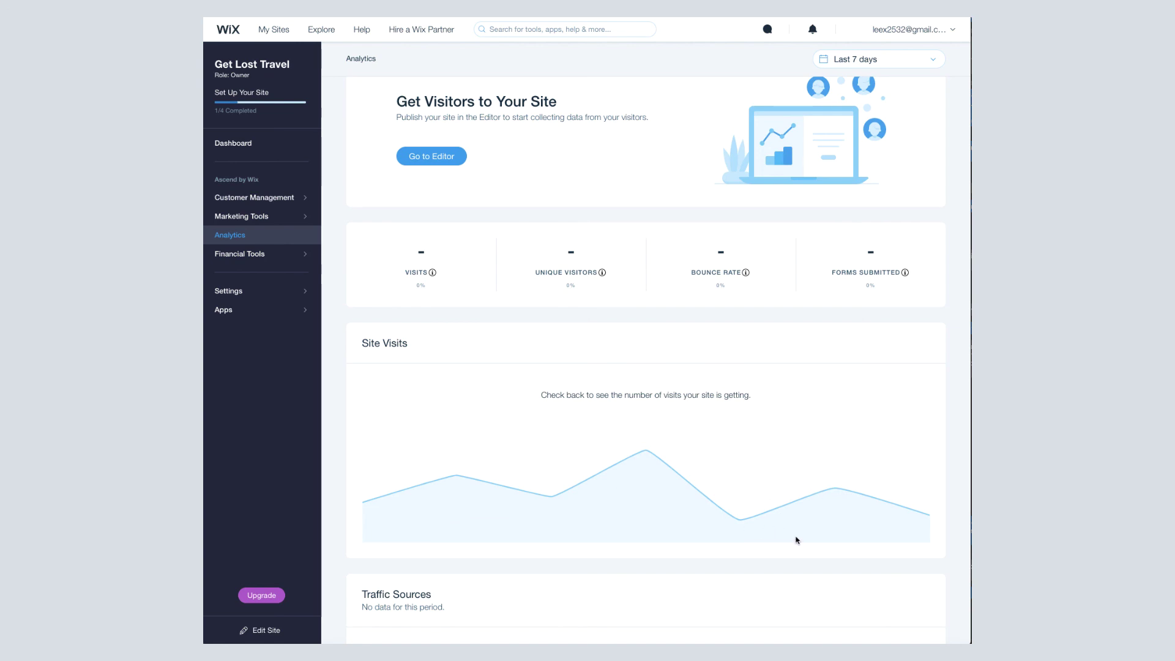
{"action": "scroll", "coordinate": [580, 483], "scroll_direction": "down", "scroll_amount": 2}
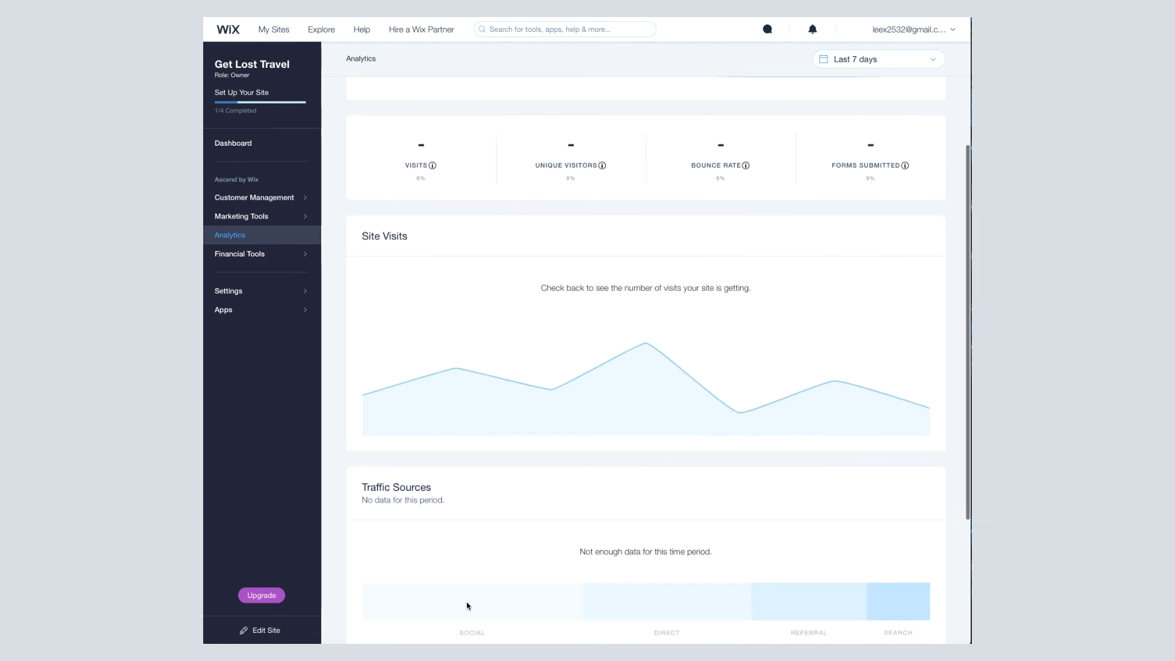
{"action": "scroll", "coordinate": [578, 473], "scroll_direction": "up", "scroll_amount": 3}
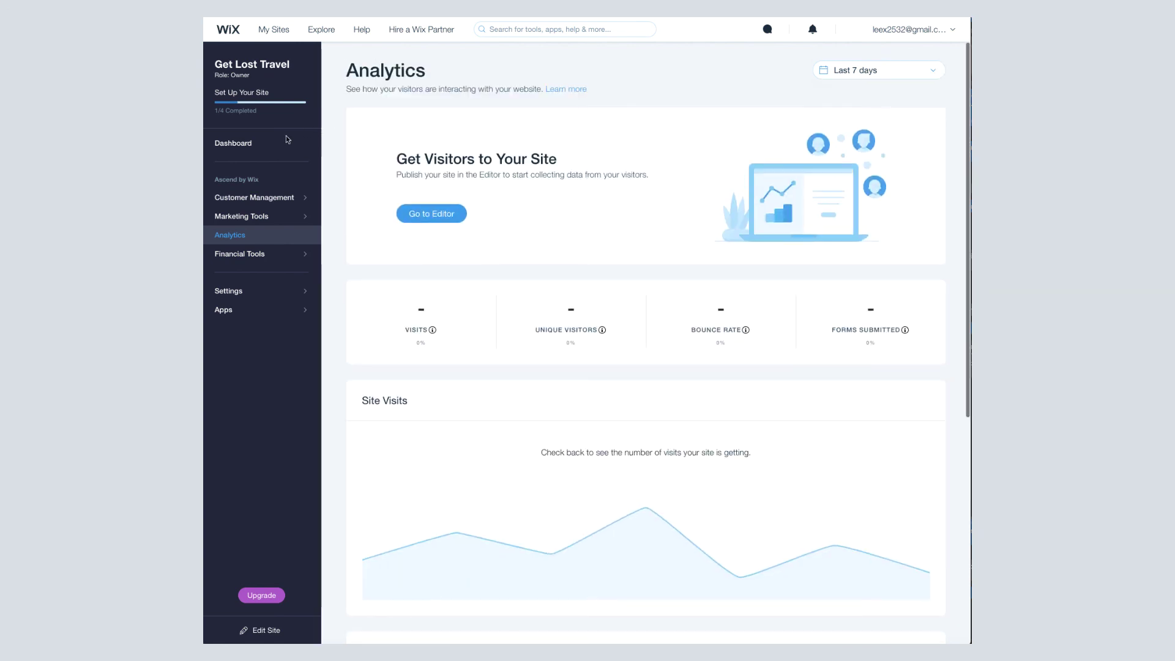
{"action": "left_click", "coordinate": [250, 145]}
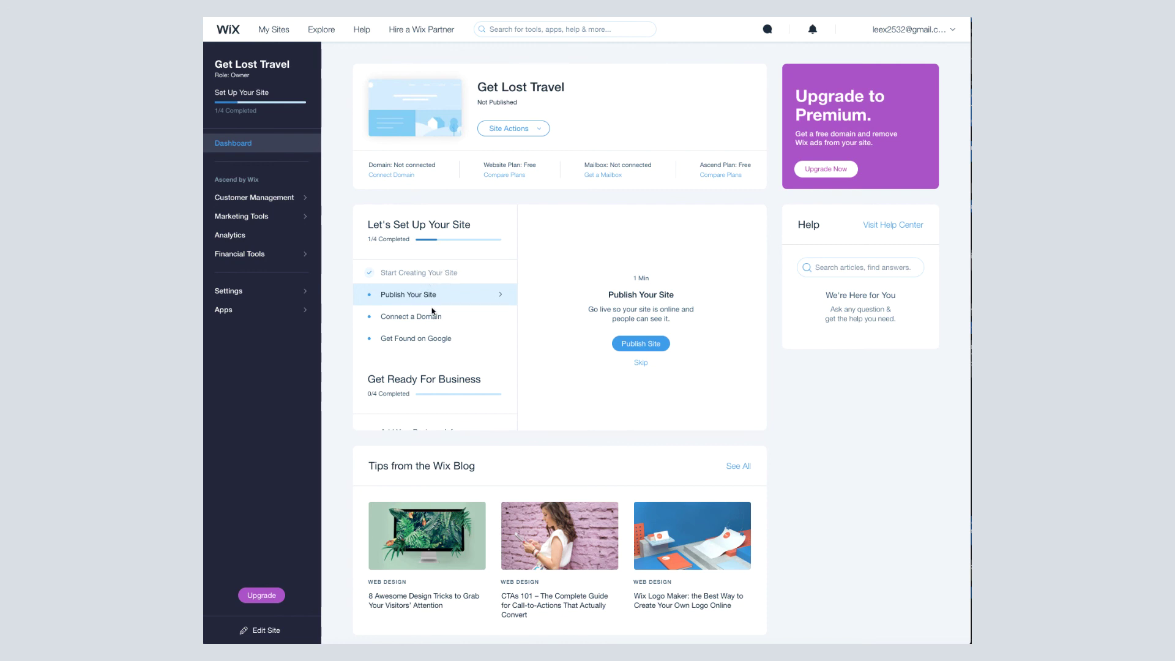
{"action": "scroll", "coordinate": [445, 330], "scroll_direction": "down", "scroll_amount": 2}
{"action": "scroll", "coordinate": [445, 330], "scroll_direction": "up", "scroll_amount": 2}
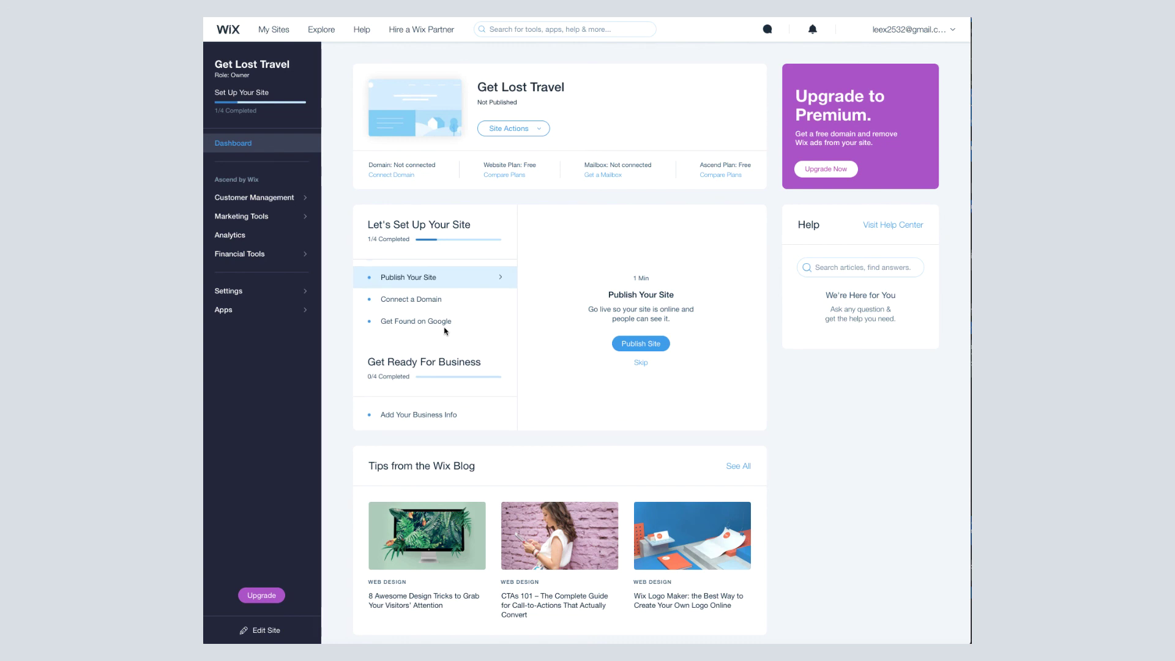
{"action": "scroll", "coordinate": [445, 330], "scroll_direction": "down", "scroll_amount": 2}
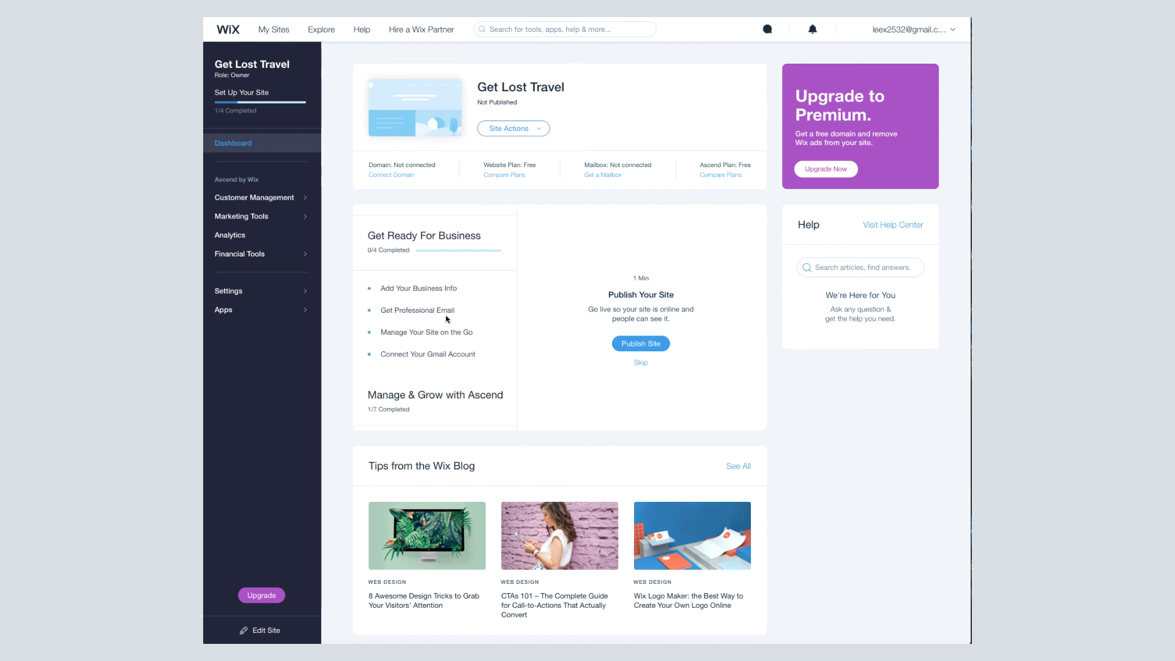
{"action": "scroll", "coordinate": [446, 318], "scroll_direction": "down", "scroll_amount": 7}
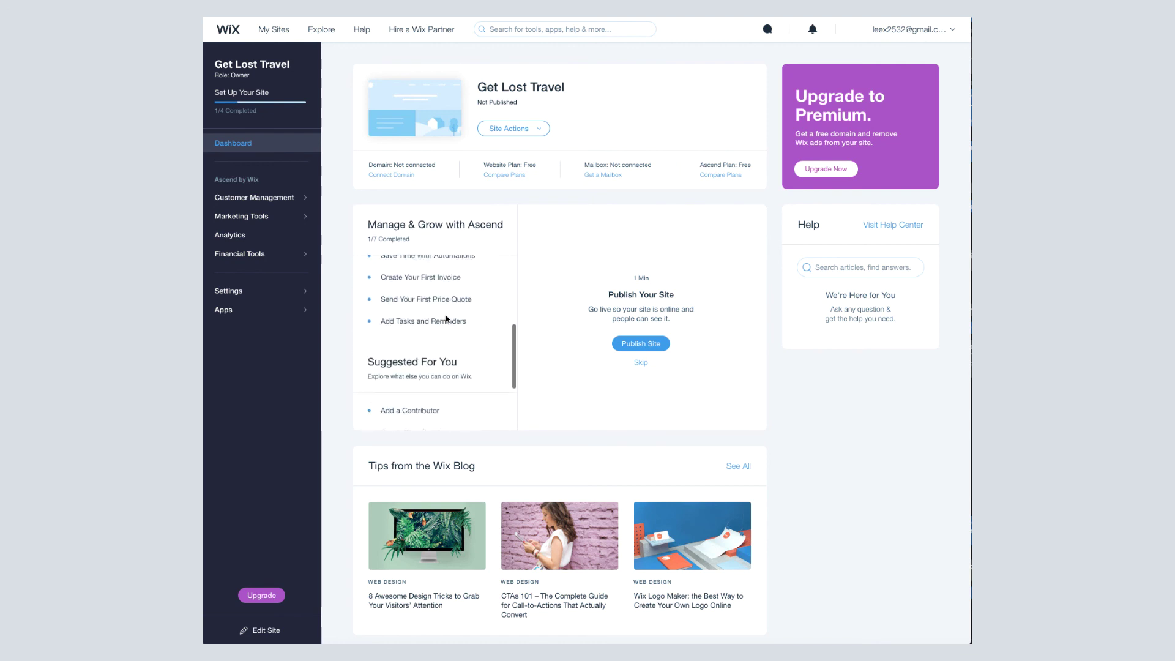
{"action": "scroll", "coordinate": [446, 318], "scroll_direction": "up", "scroll_amount": 9}
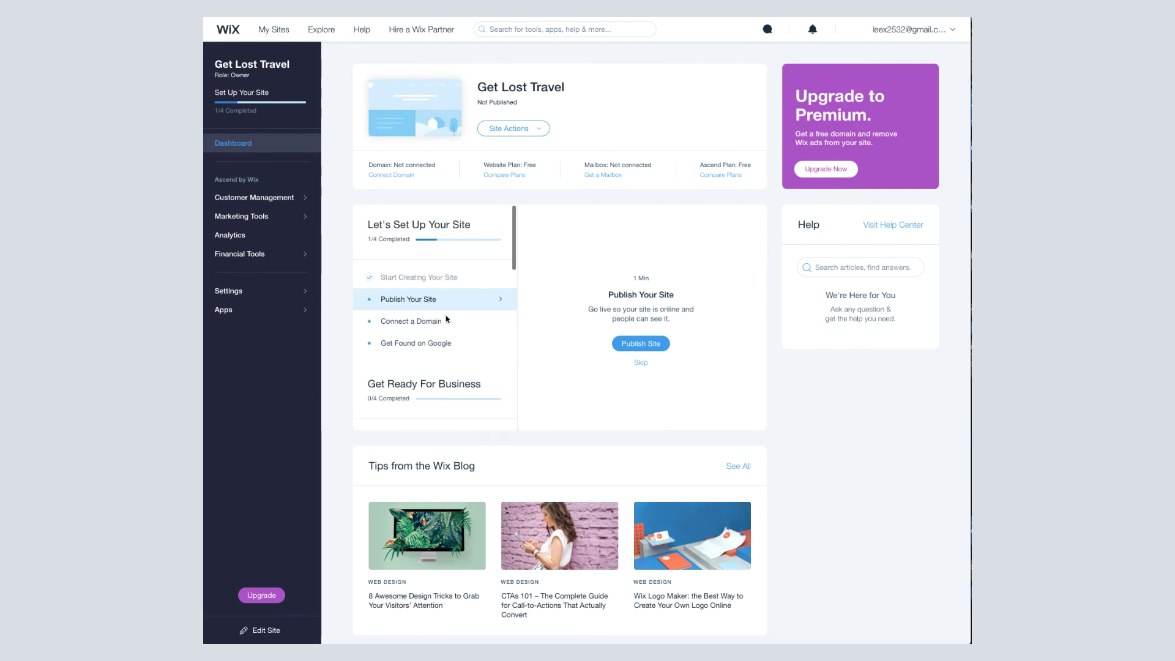
- Place the cursor in the Help card's article search box
{"action": "left_click", "coordinate": [855, 269]}
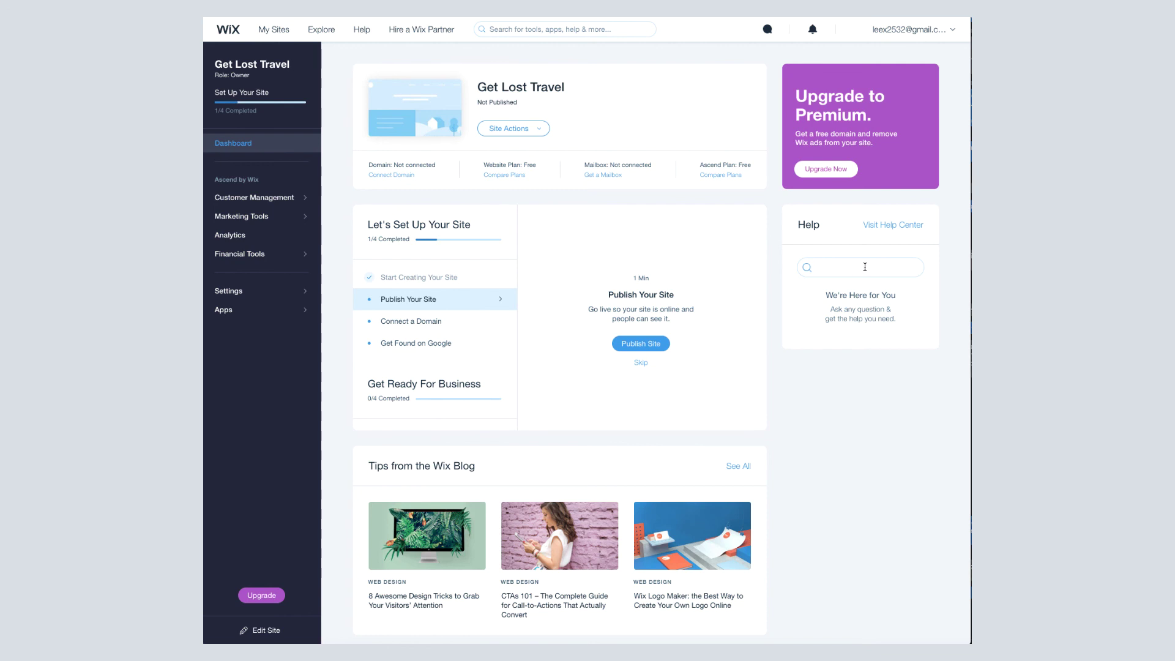